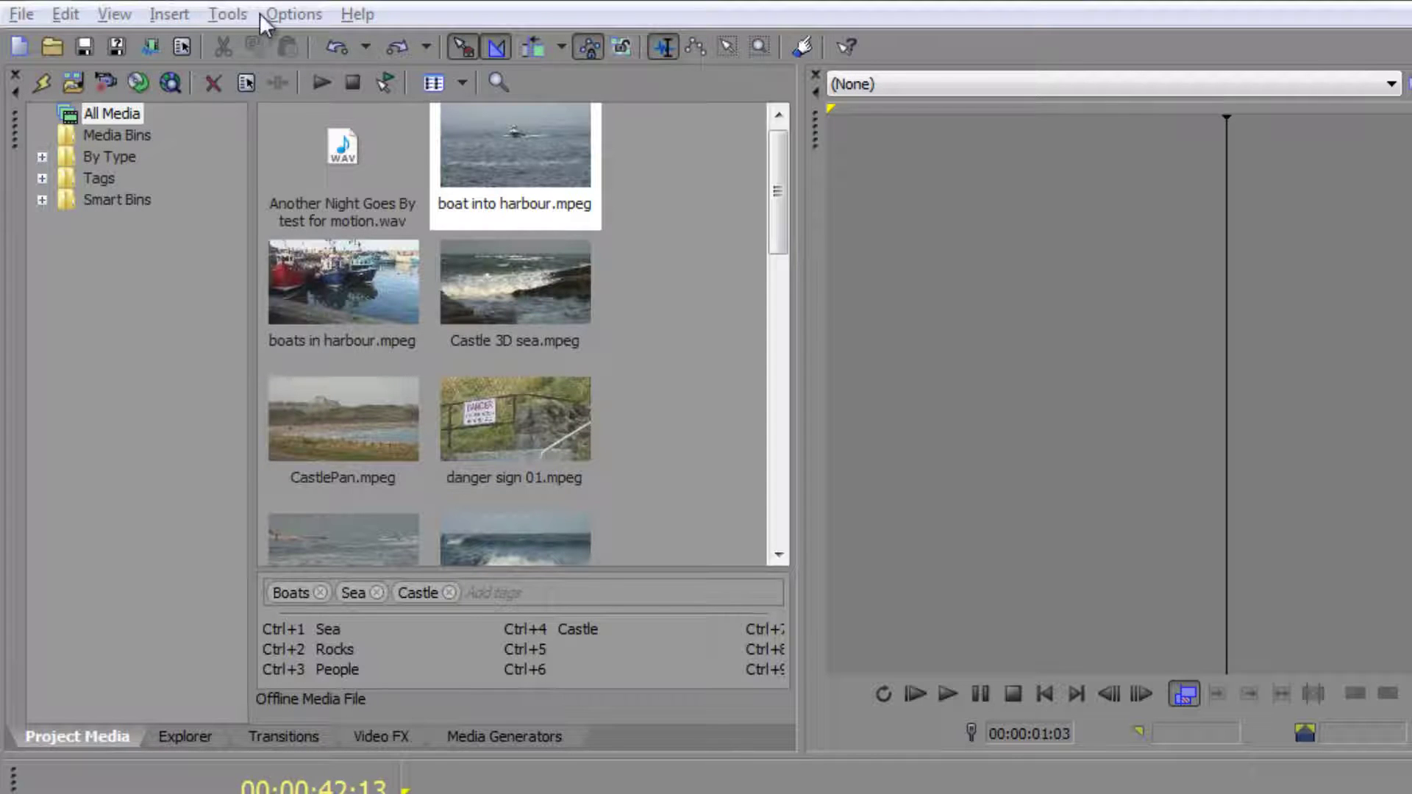
# - Open Options > Customize Toolbar and move the dialog to a clearer position
pyautogui.click(279, 15)
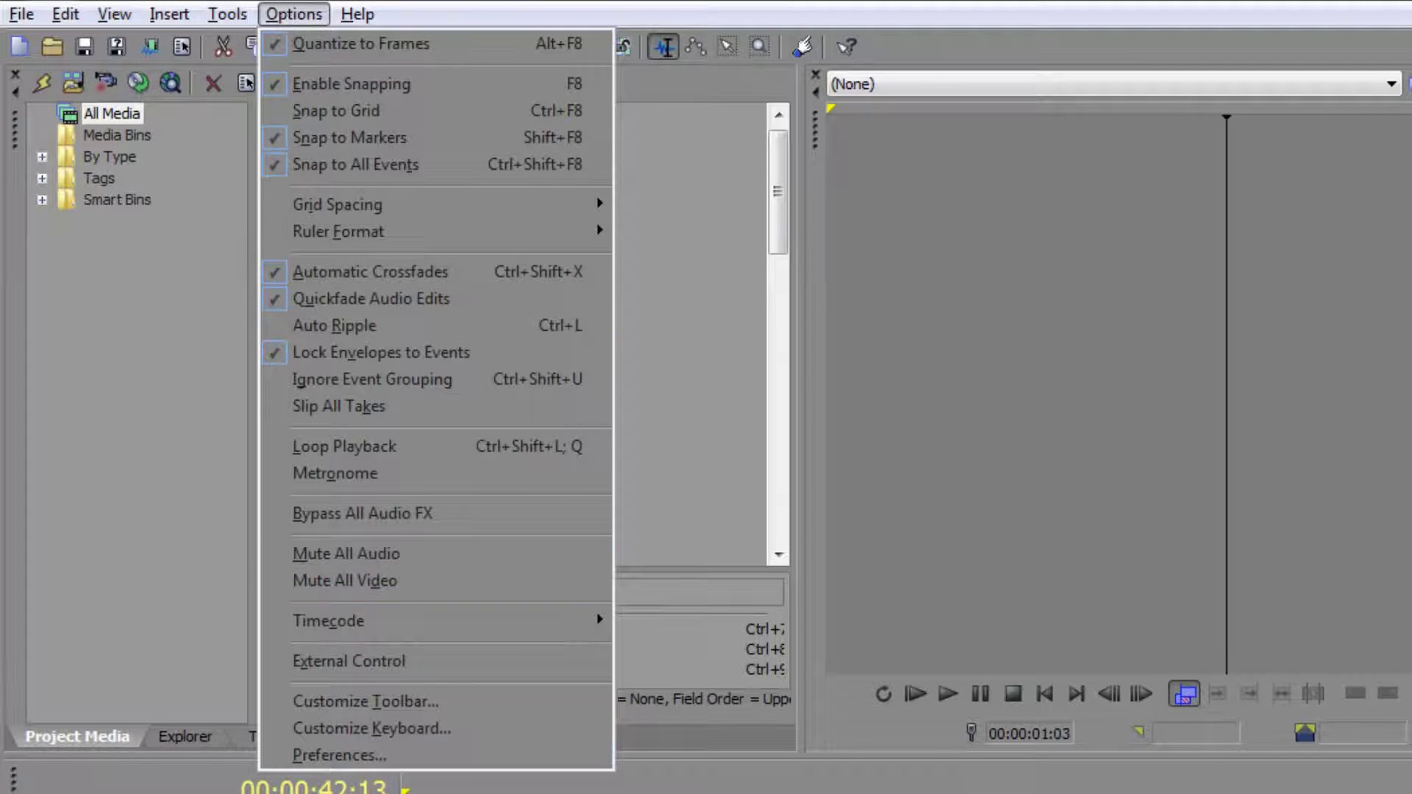
pyautogui.click(395, 710)
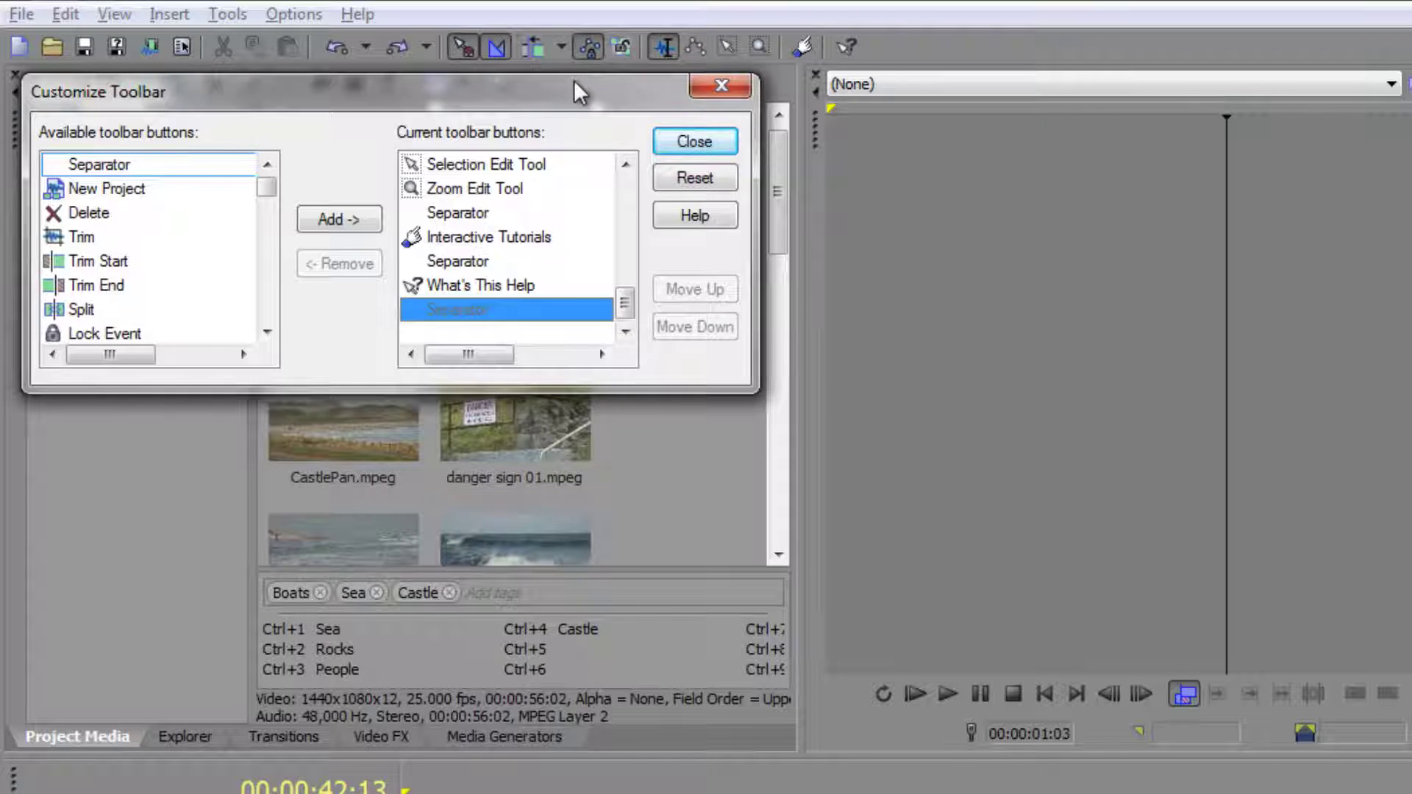
pyautogui.moveTo(608, 94); pyautogui.dragTo(646, 100)
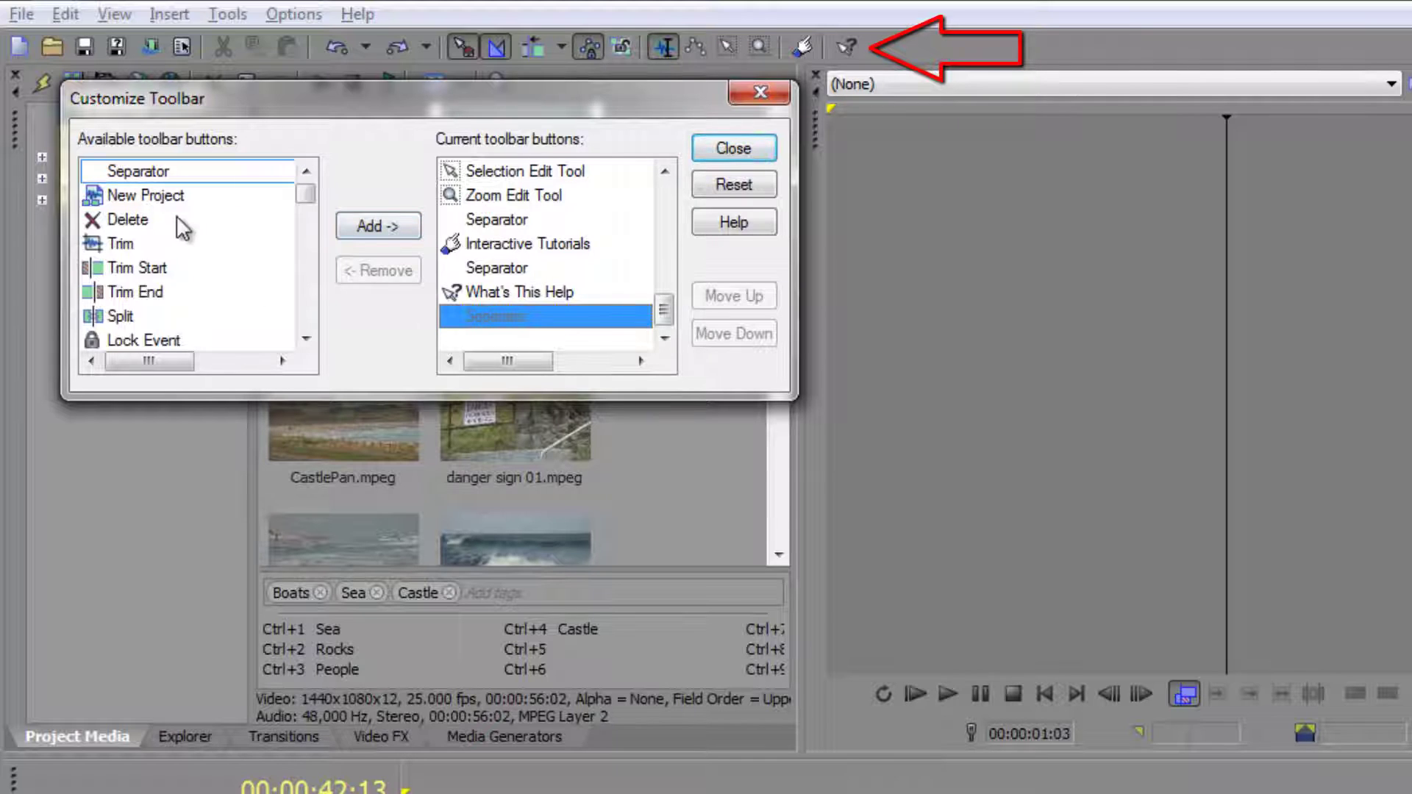
# - Add a separator and the Split command to the end of the toolbar
pyautogui.click(140, 171)
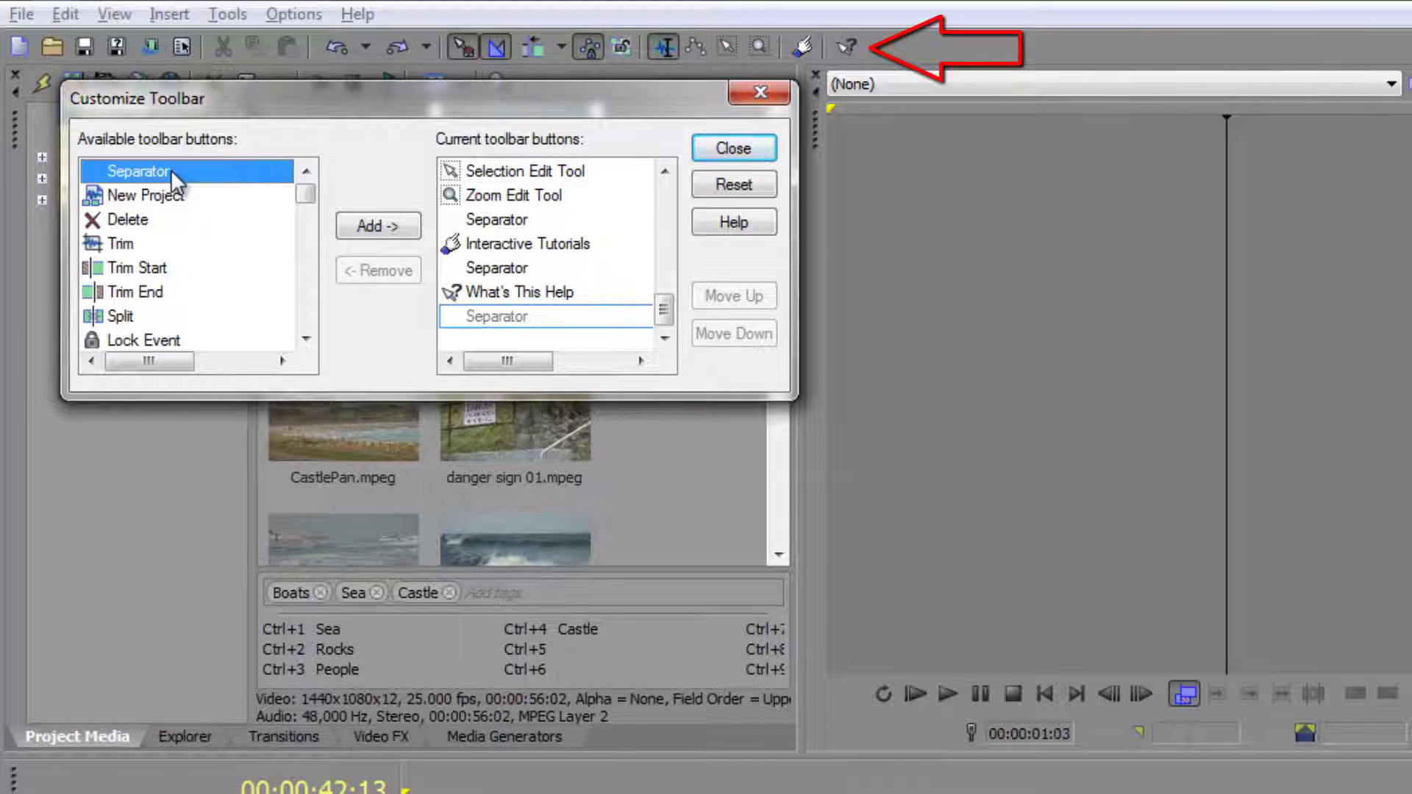
pyautogui.click(370, 228)
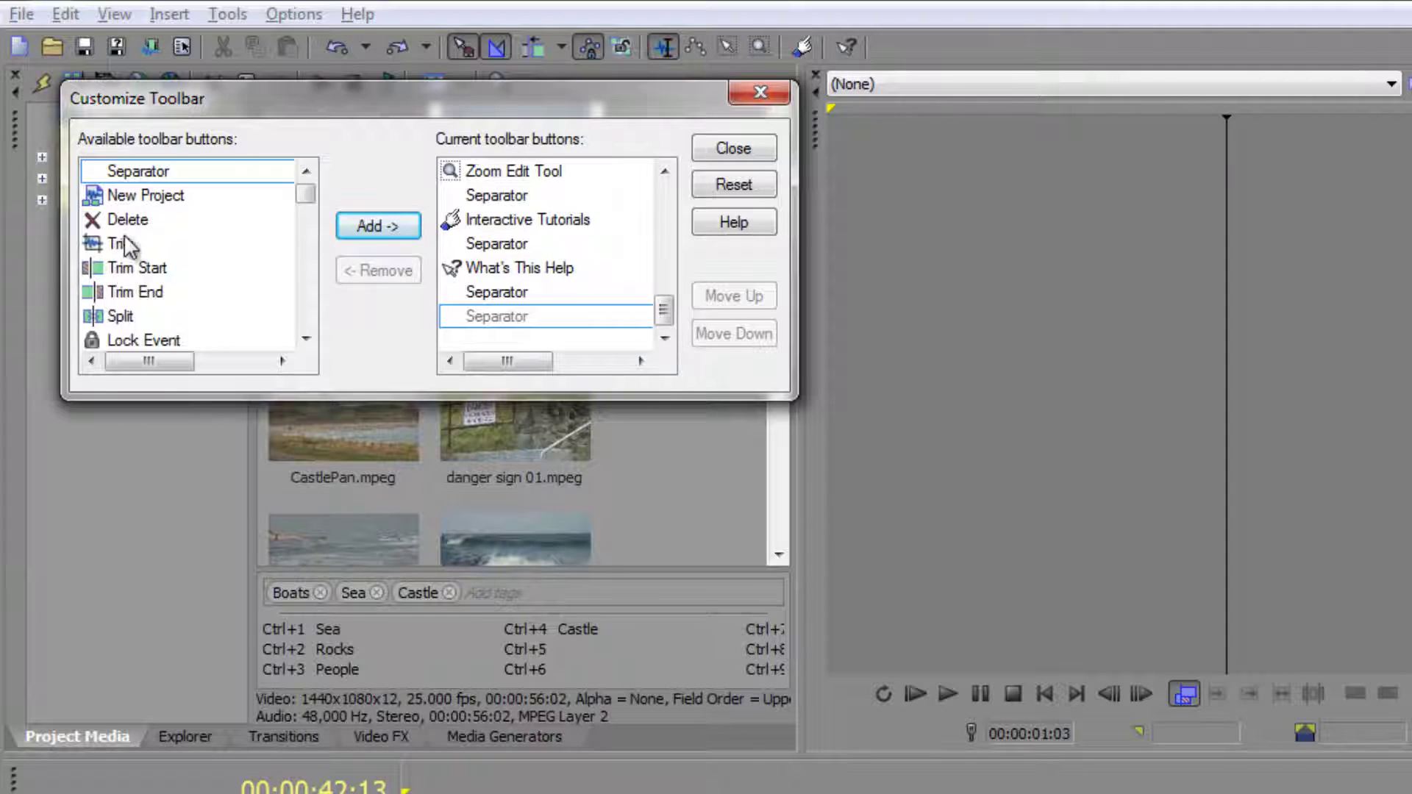
pyautogui.moveTo(306, 208); pyautogui.dragTo(306, 213)
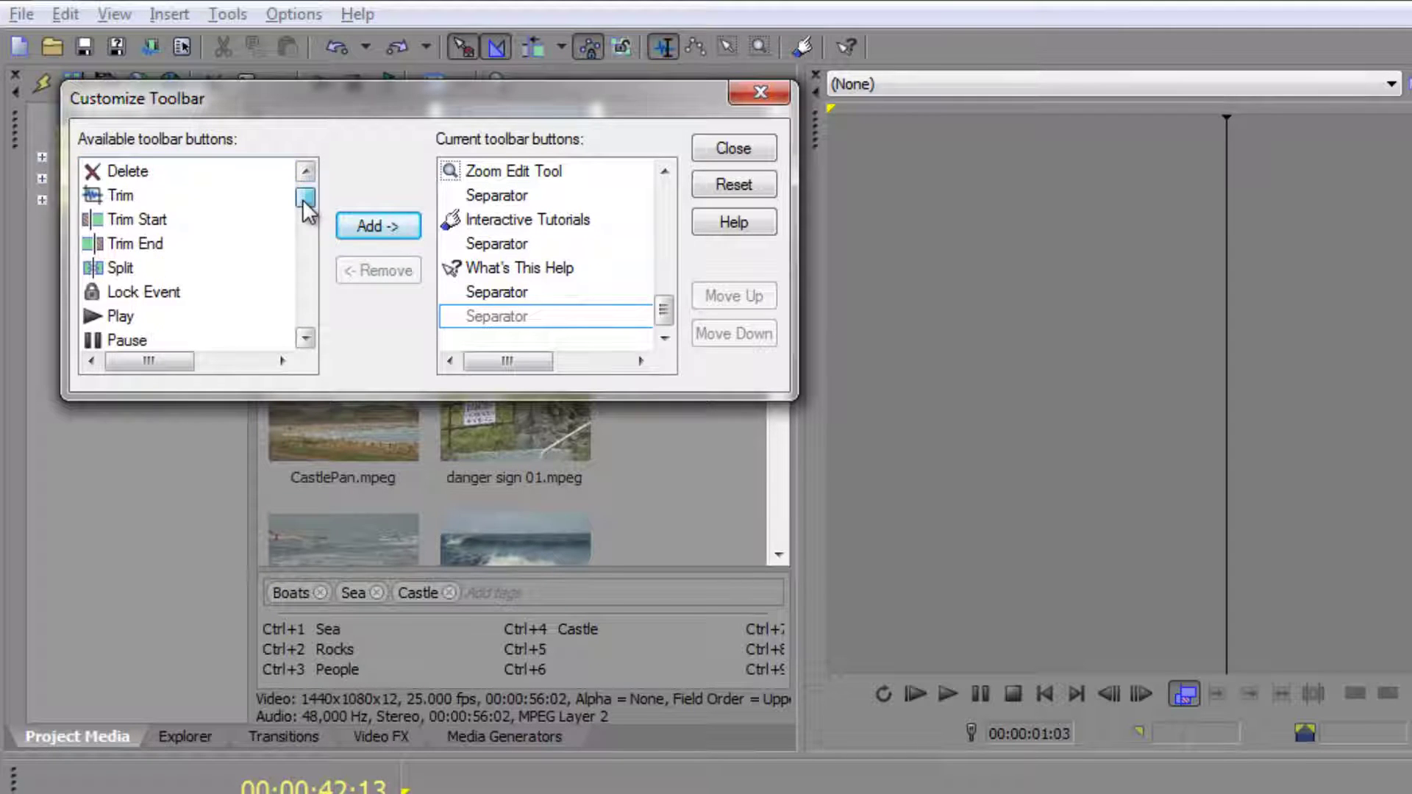
pyautogui.click(120, 272)
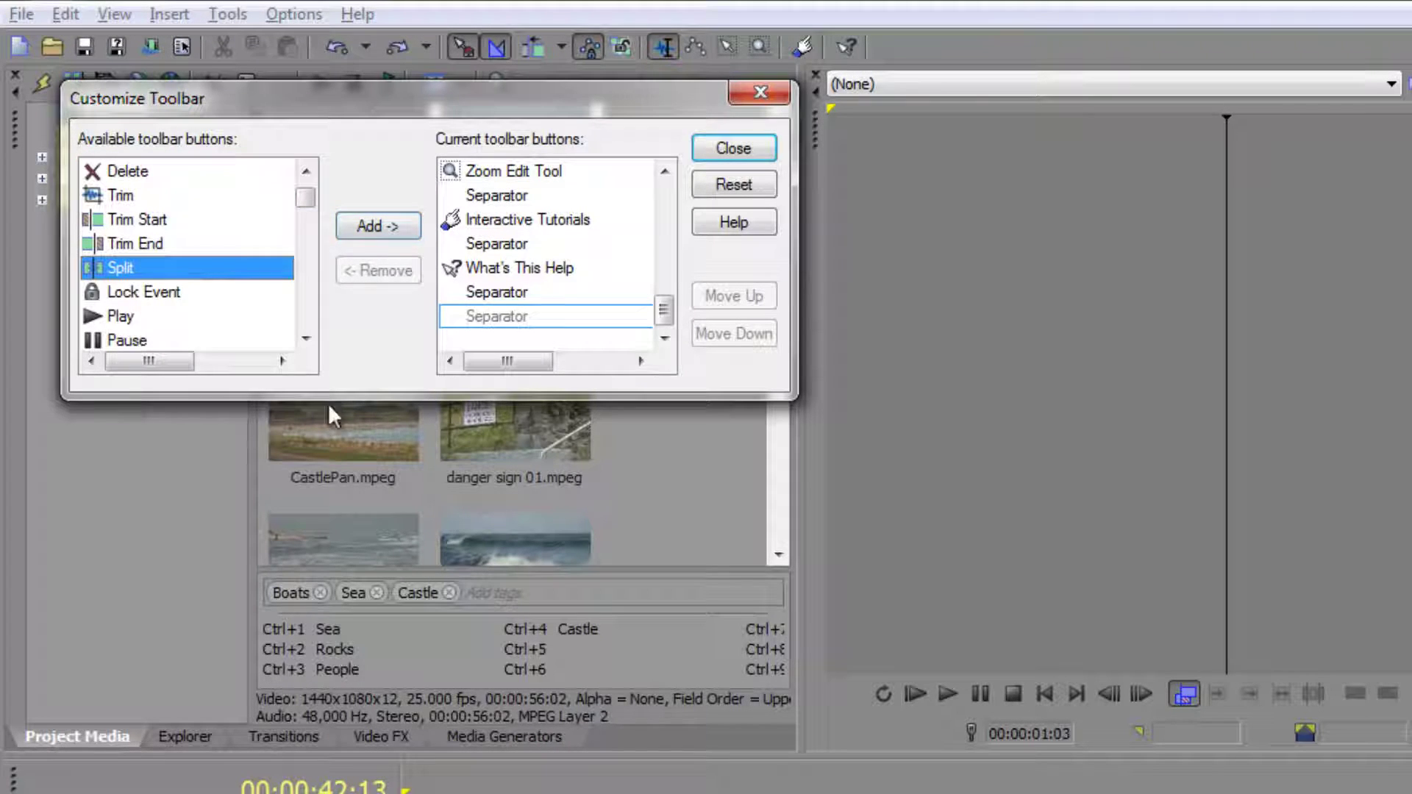
pyautogui.click(380, 227)
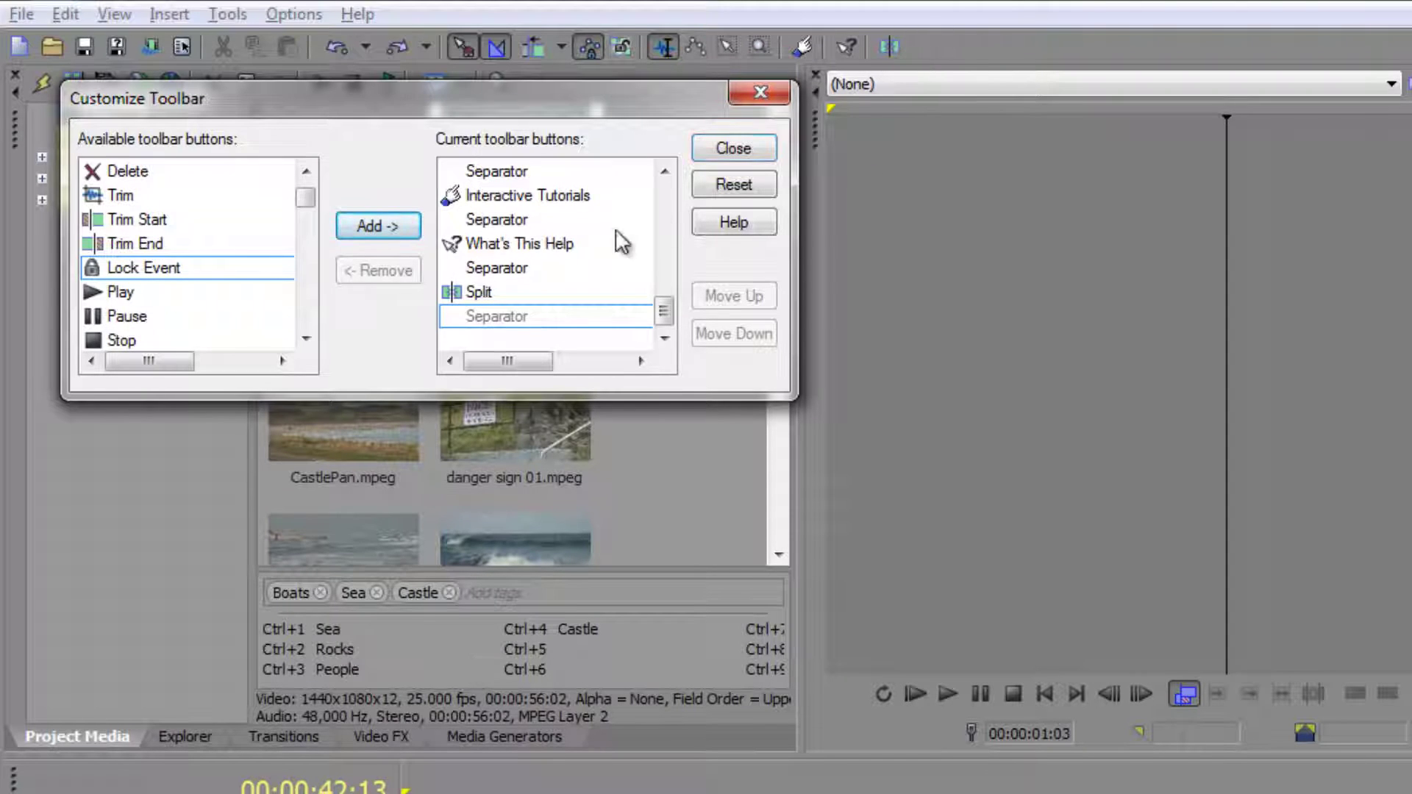
# - Add the New Audio Track and New Video Track buttons to the toolbar
pyautogui.scroll(1, 306, 316)
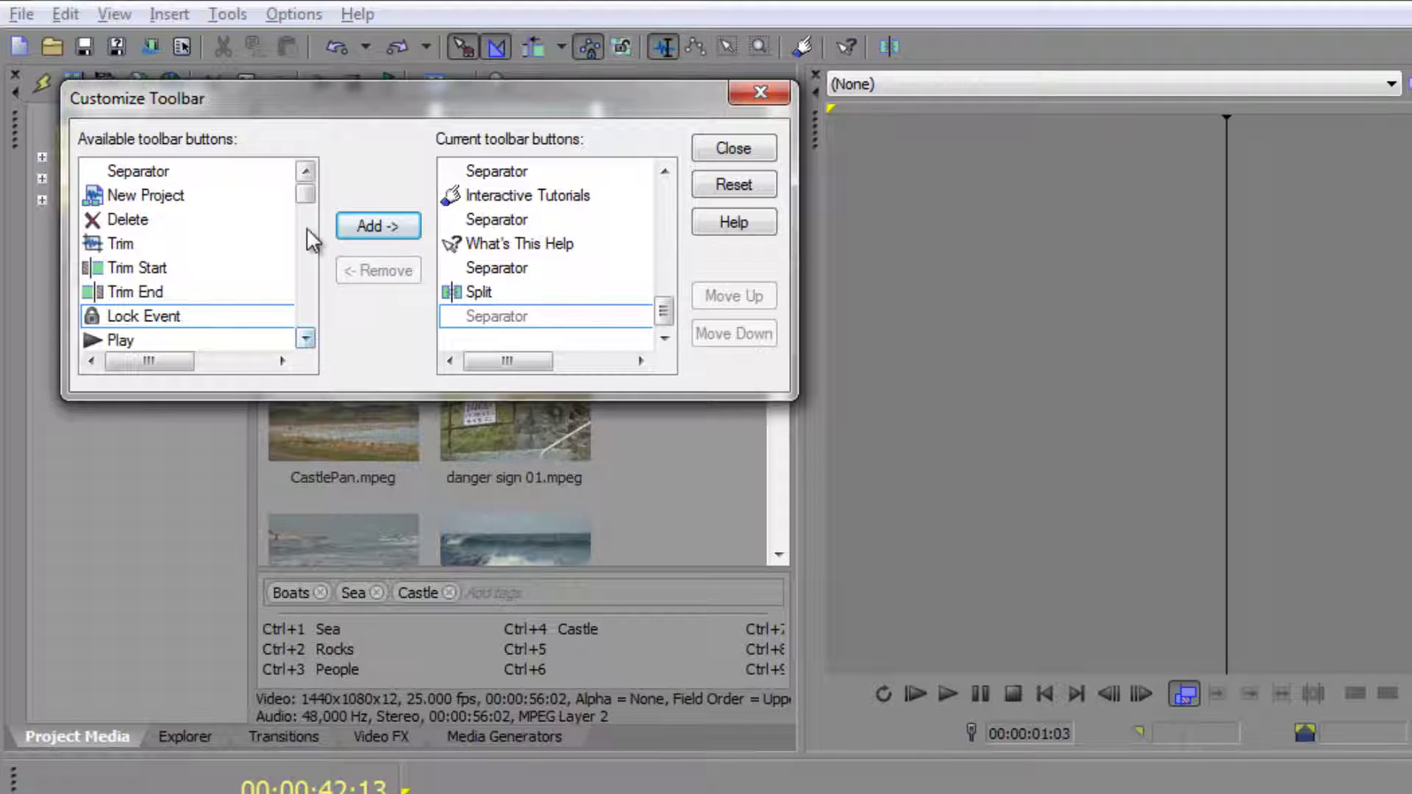
pyautogui.scroll(-1, 312, 216)
pyautogui.moveTo(308, 204); pyautogui.dragTo(311, 233)
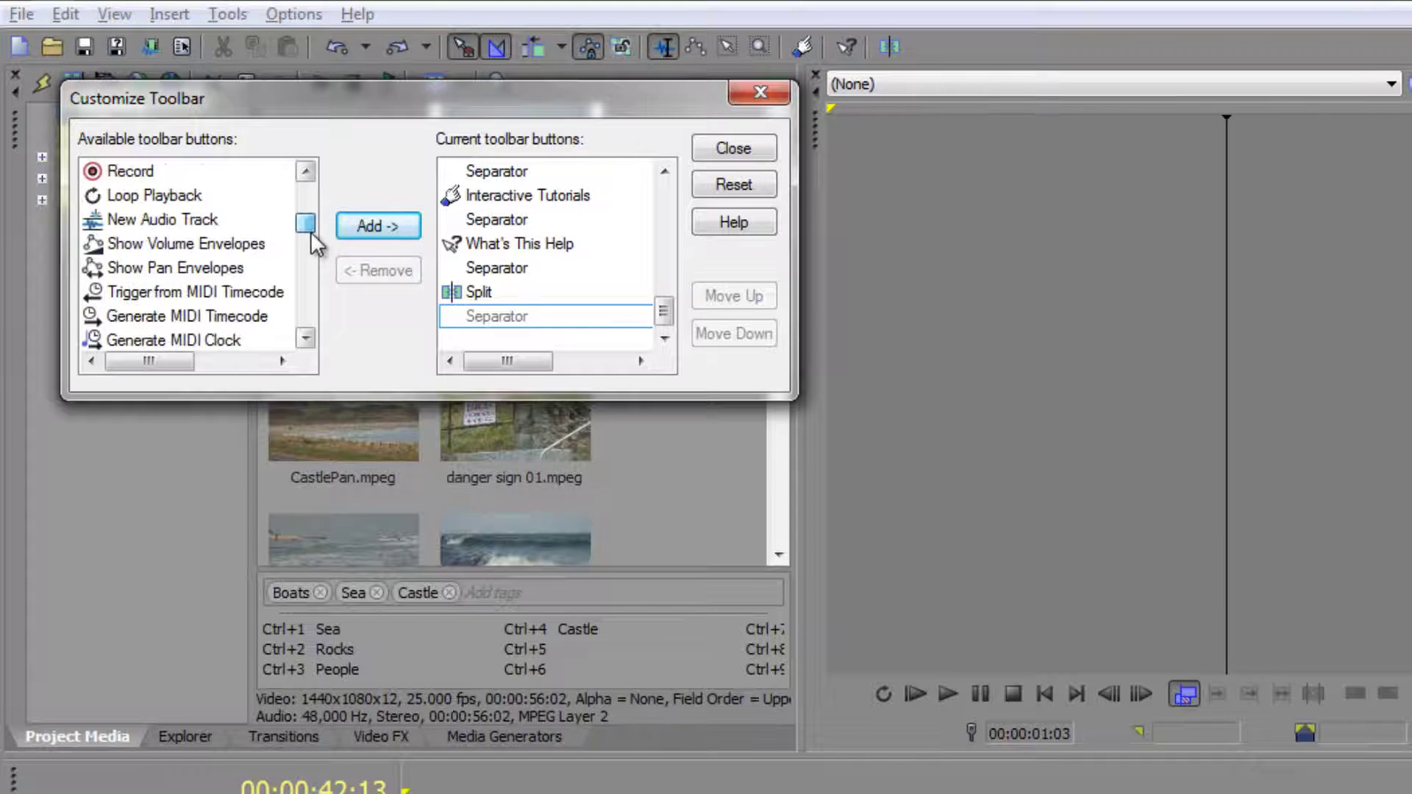
pyautogui.click(147, 220)
pyautogui.click(371, 226)
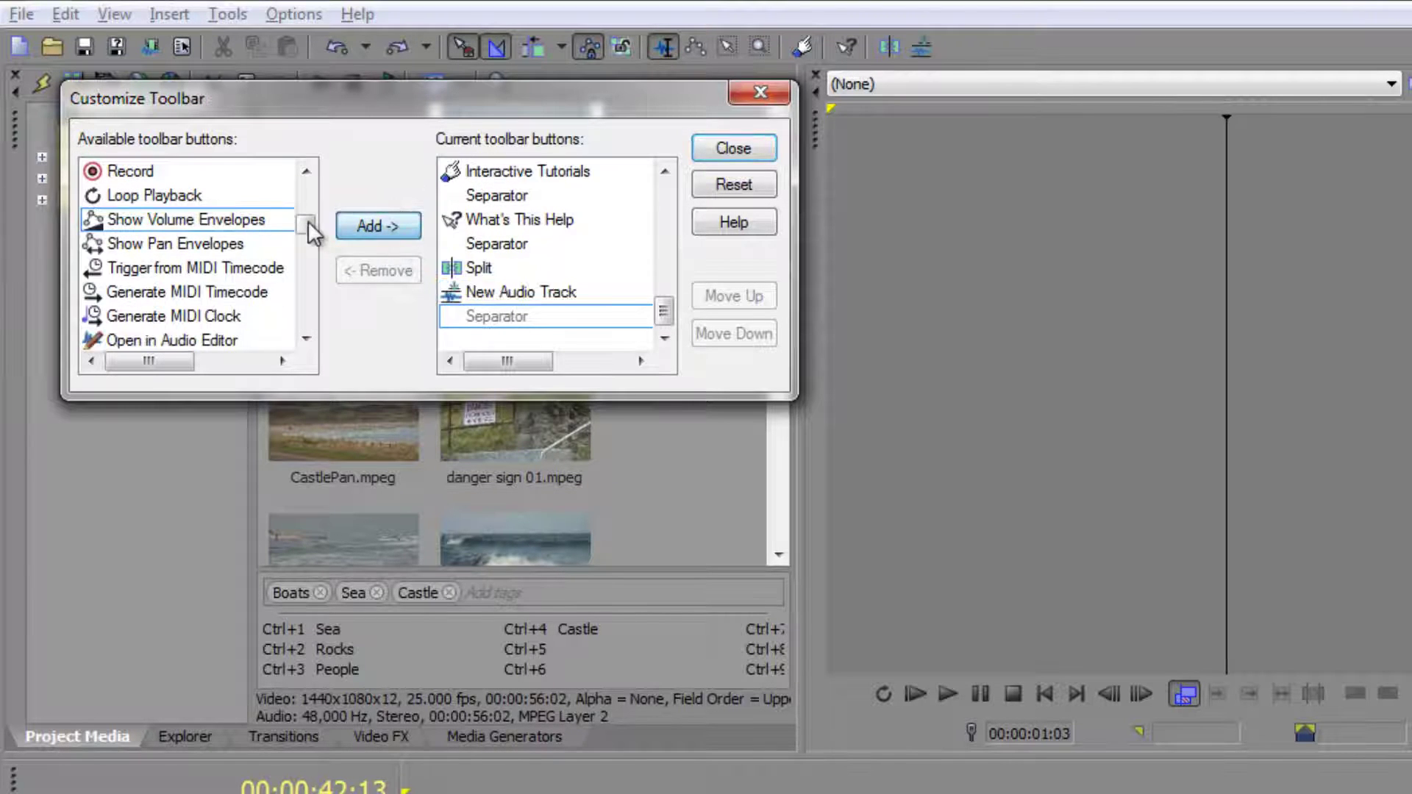
pyautogui.moveTo(308, 222); pyautogui.dragTo(310, 247)
pyautogui.click(207, 294)
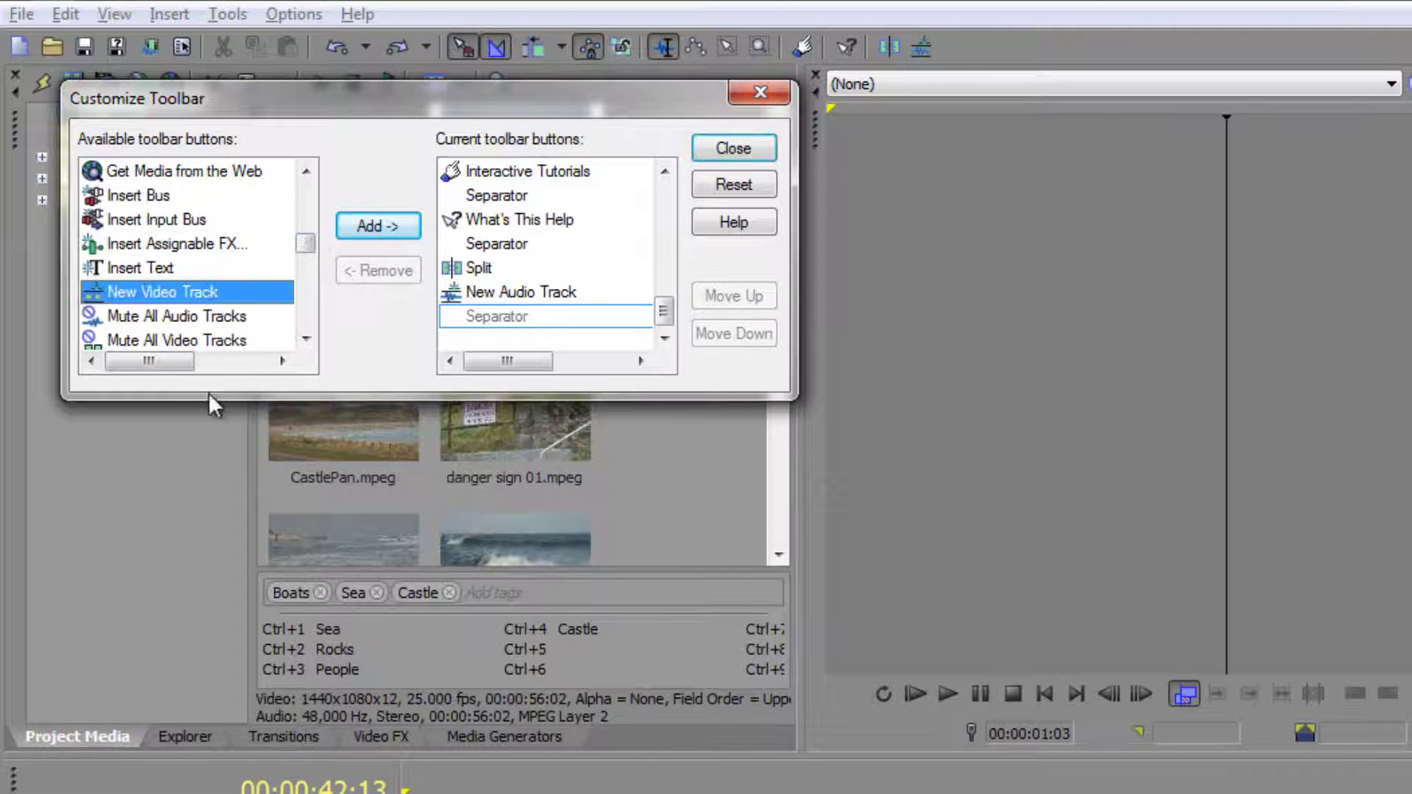
pyautogui.click(370, 228)
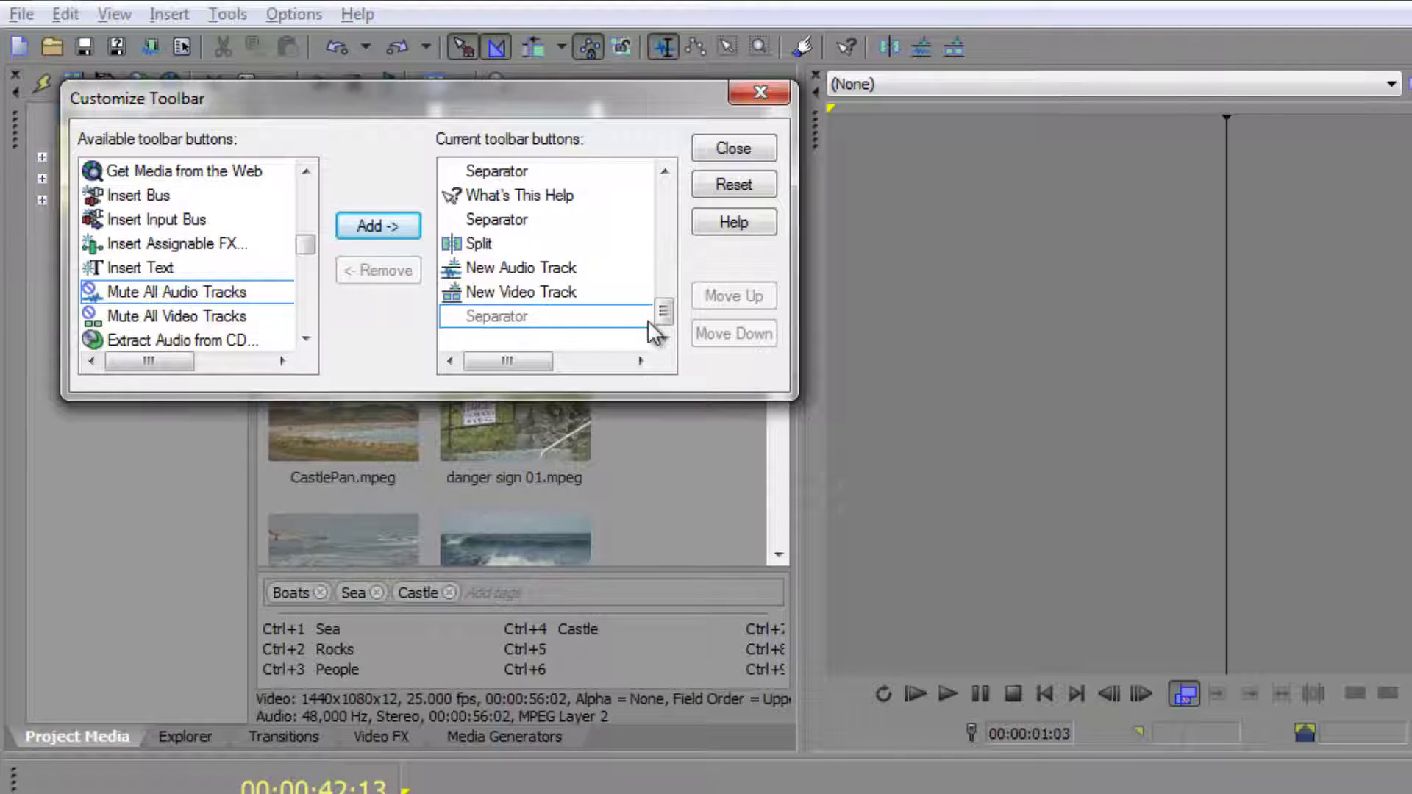
# - Move Split up eleven places in the current buttons so it precedes Enable Snapping
pyautogui.click(494, 248)
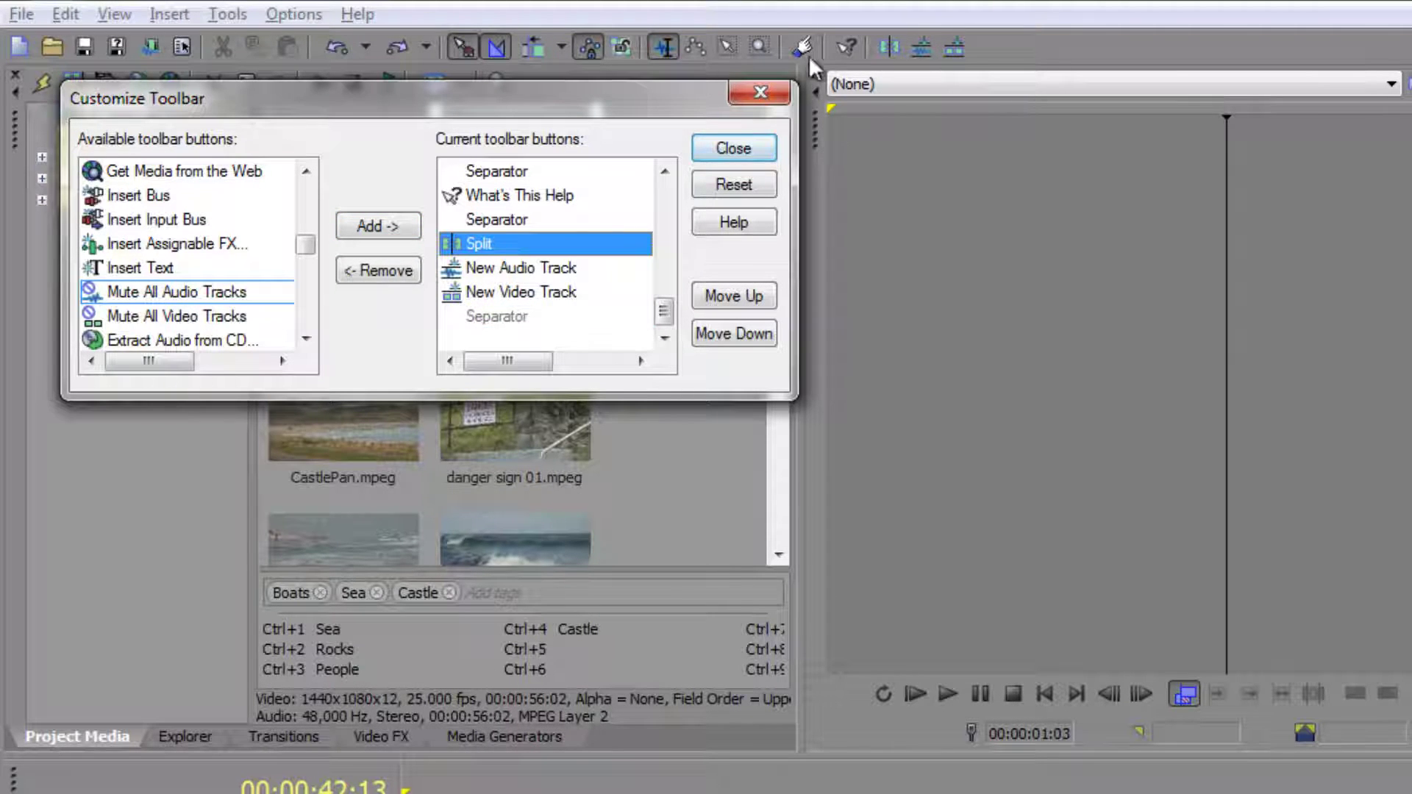
pyautogui.click(722, 294)
pyautogui.click(722, 294)
pyautogui.click(722, 294)
pyautogui.click(722, 294)
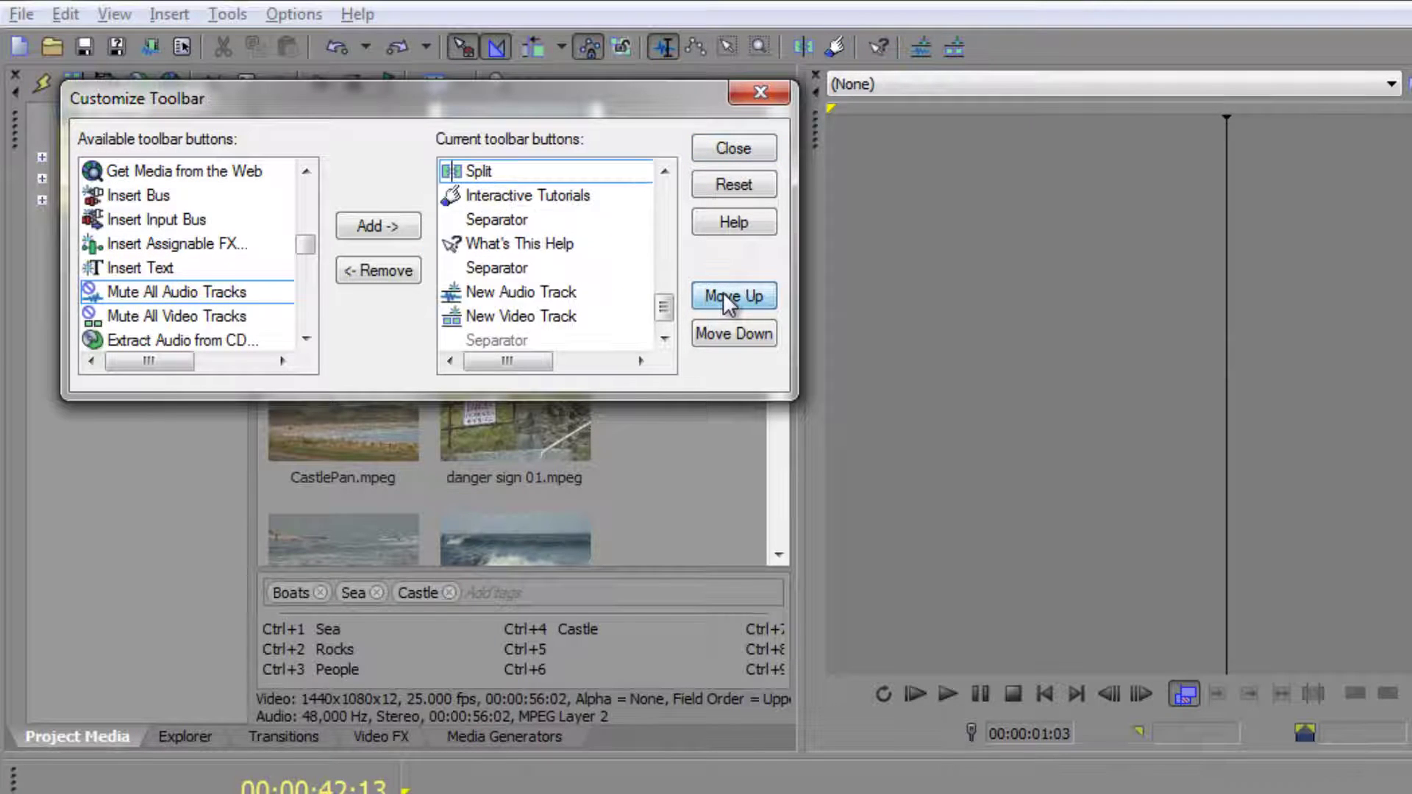
pyautogui.click(722, 294)
pyautogui.click(722, 294)
pyautogui.click(722, 294)
pyautogui.click(722, 294)
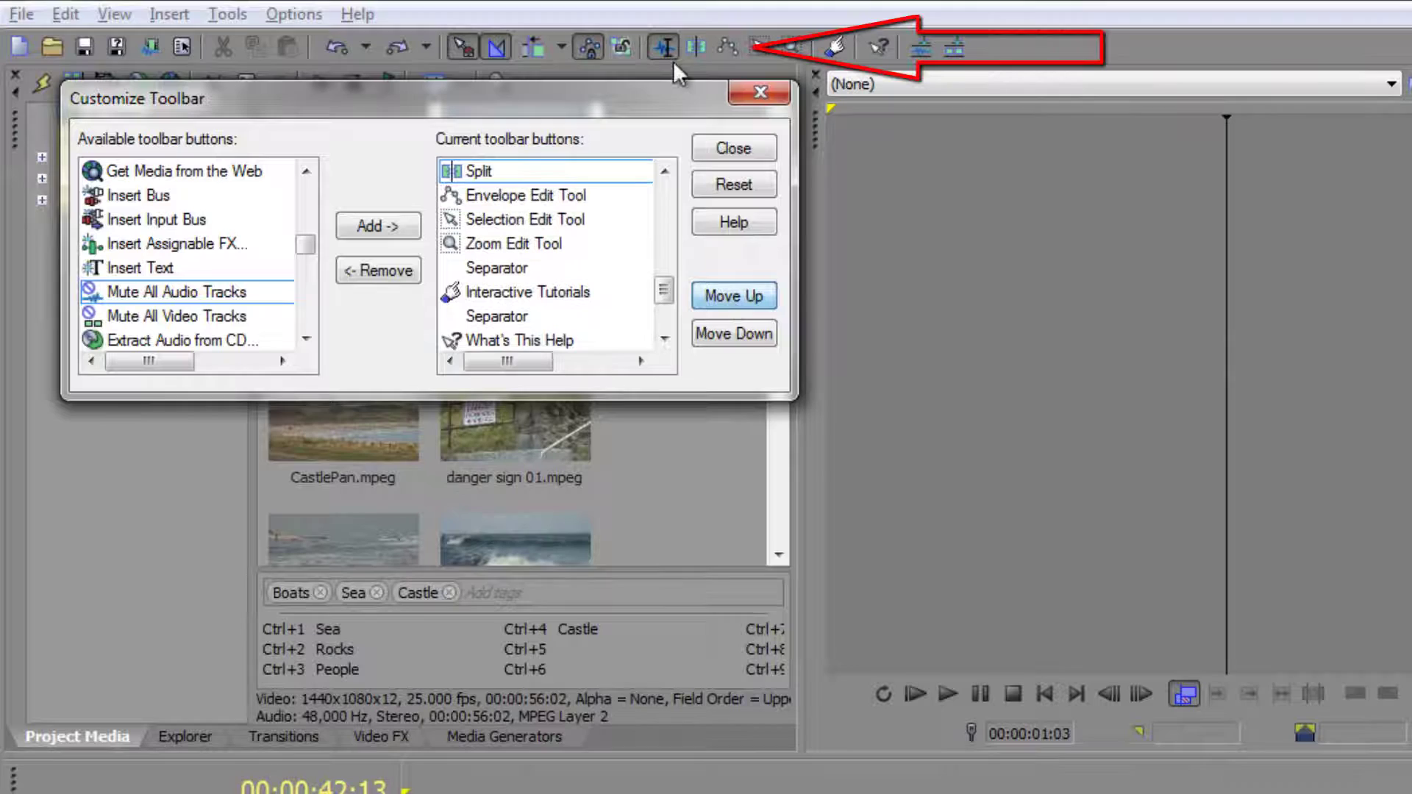
pyautogui.click(721, 296)
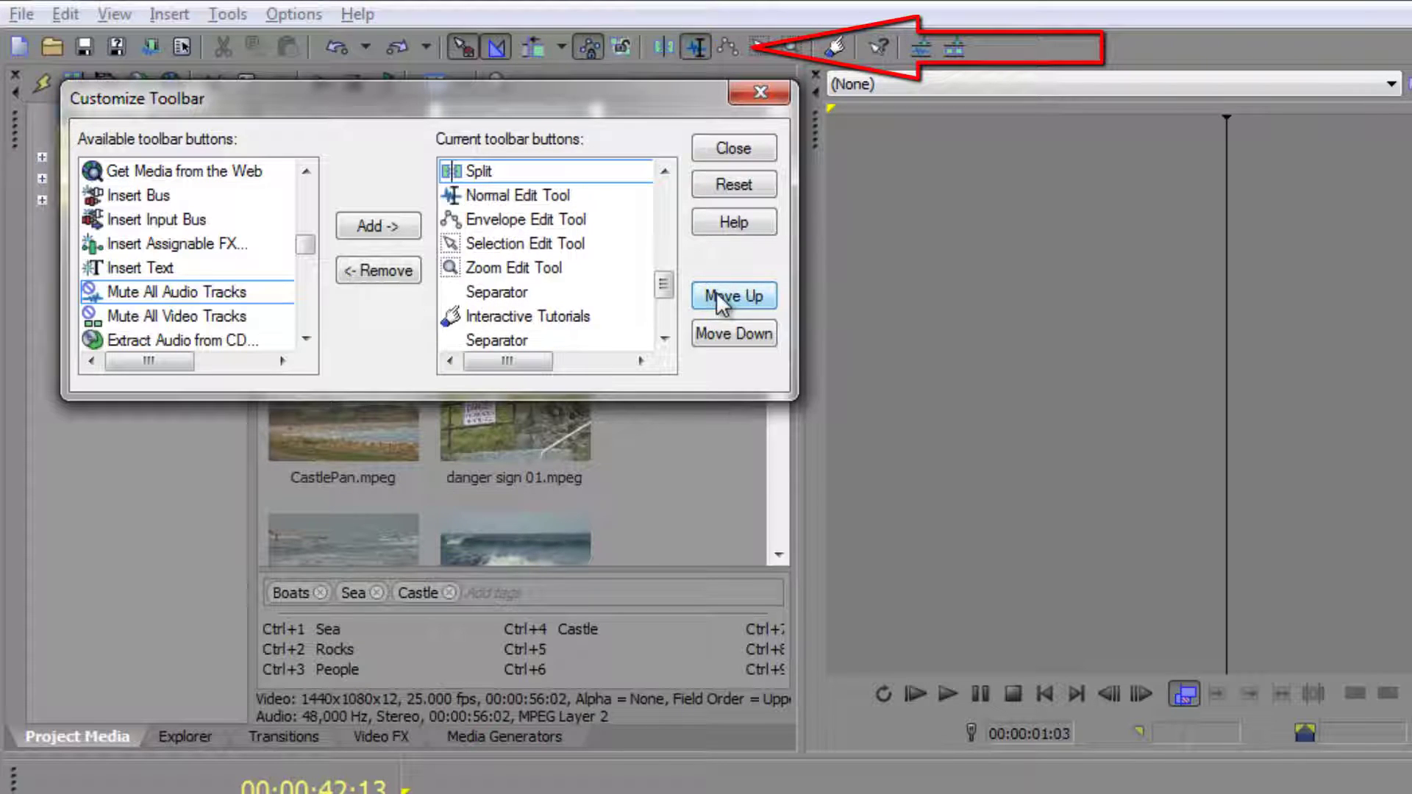
pyautogui.click(721, 295)
pyautogui.click(721, 296)
pyautogui.click(720, 296)
pyautogui.click(720, 296)
pyautogui.click(717, 292)
pyautogui.click(716, 291)
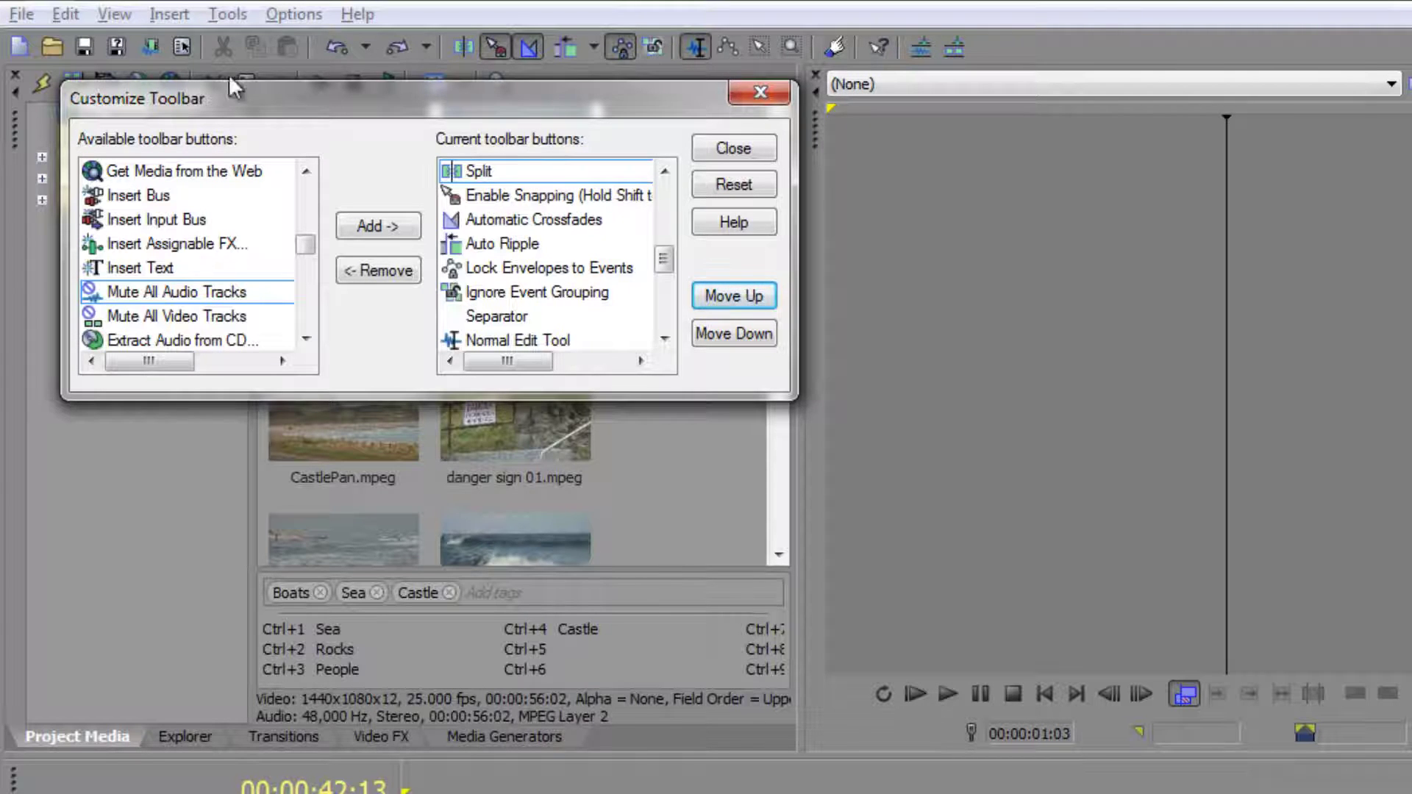
# - Reset the toolbar to its default buttons and close the Customize Toolbar dialog
pyautogui.click(732, 187)
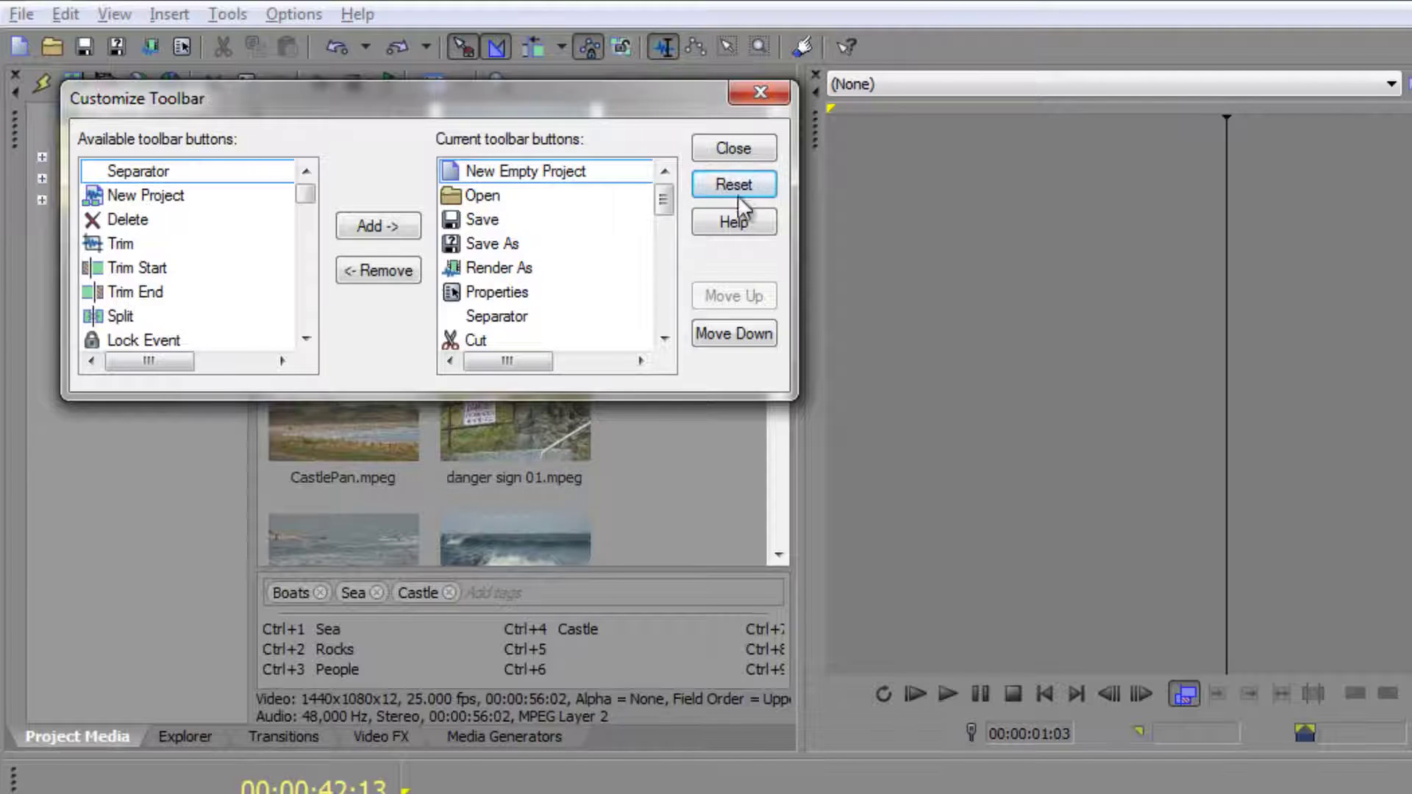
pyautogui.click(736, 149)
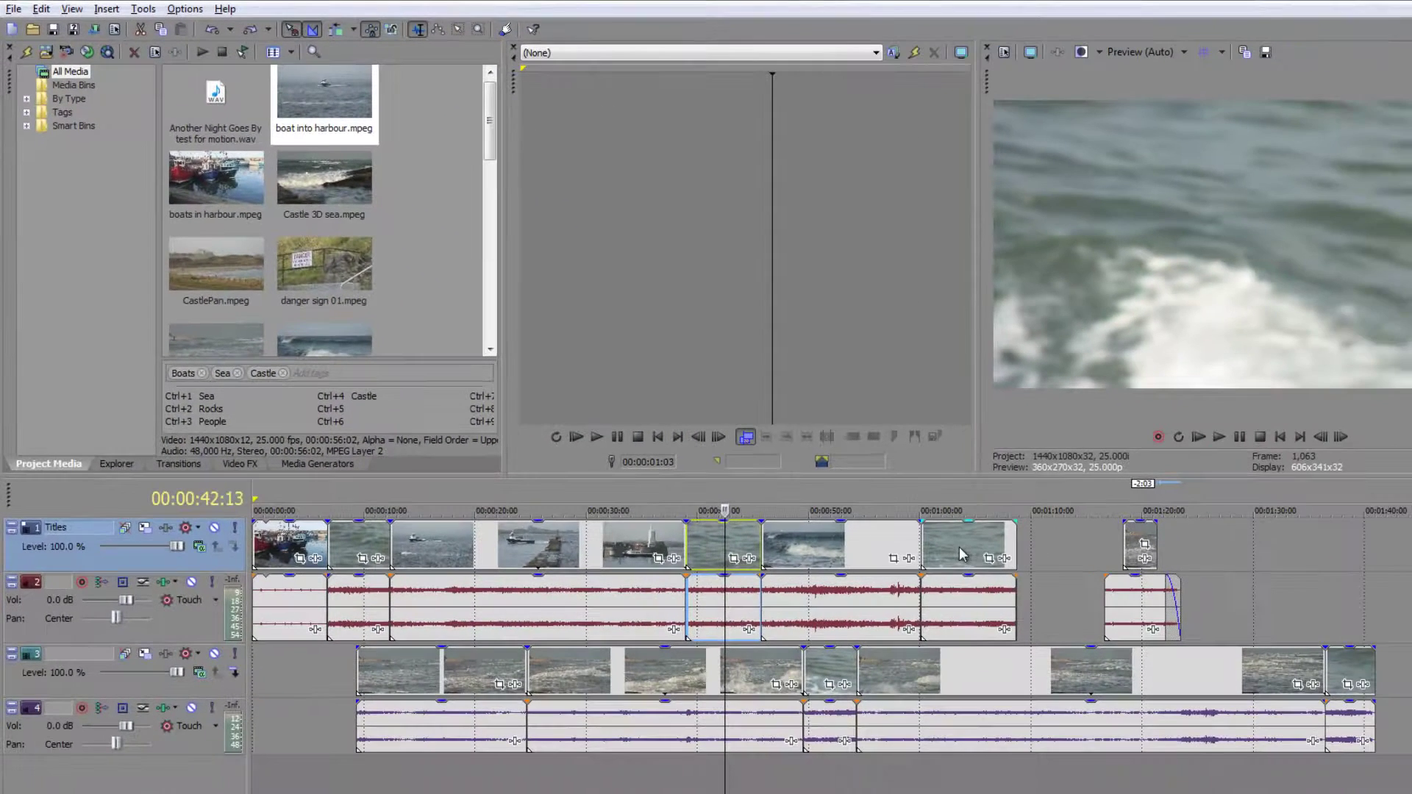
# - Drag the sea clip and its audio left to snap against the preceding clips near 00:01:00
pyautogui.click(1241, 704)
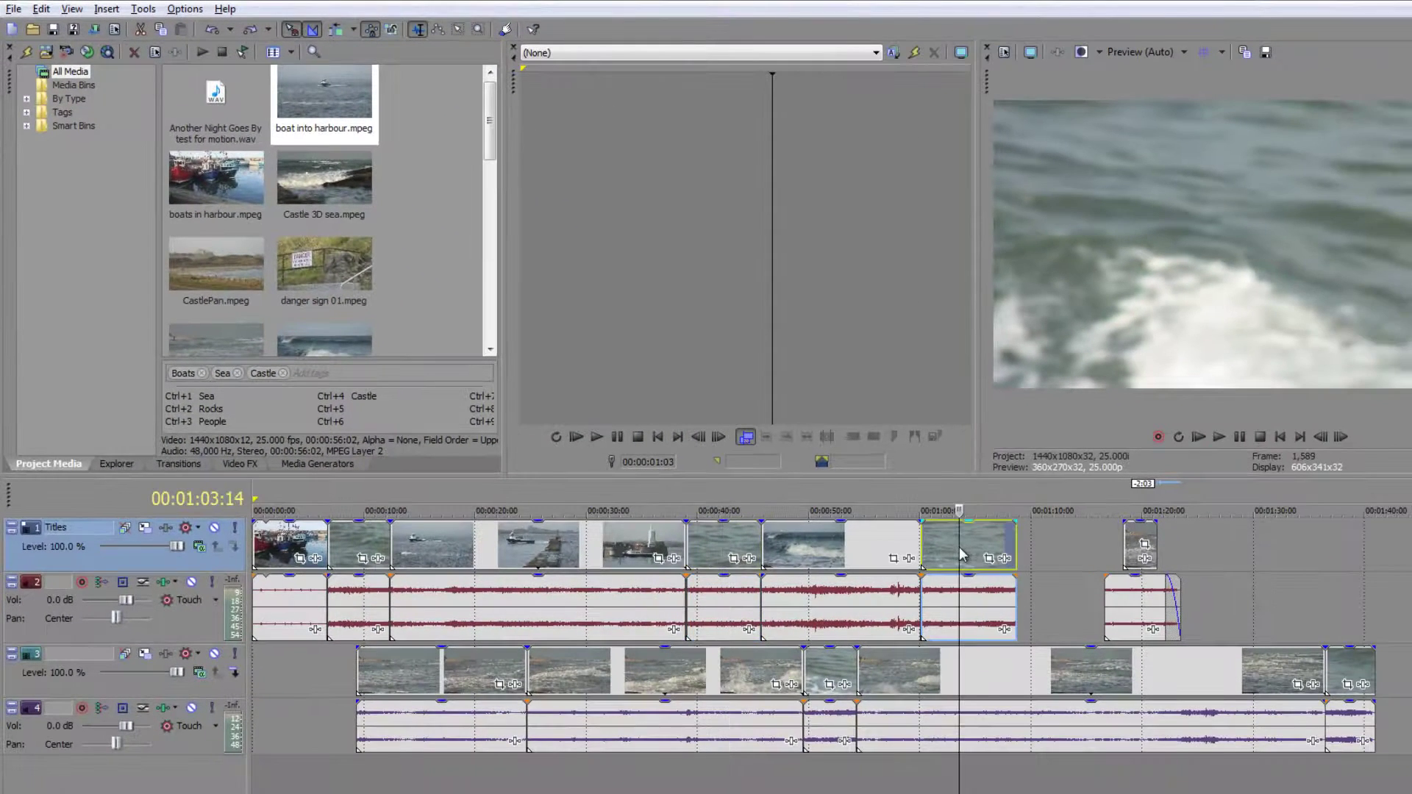
pyautogui.moveTo(1241, 703); pyautogui.dragTo(1290, 718)
pyautogui.moveTo(997, 557); pyautogui.dragTo(1034, 553)
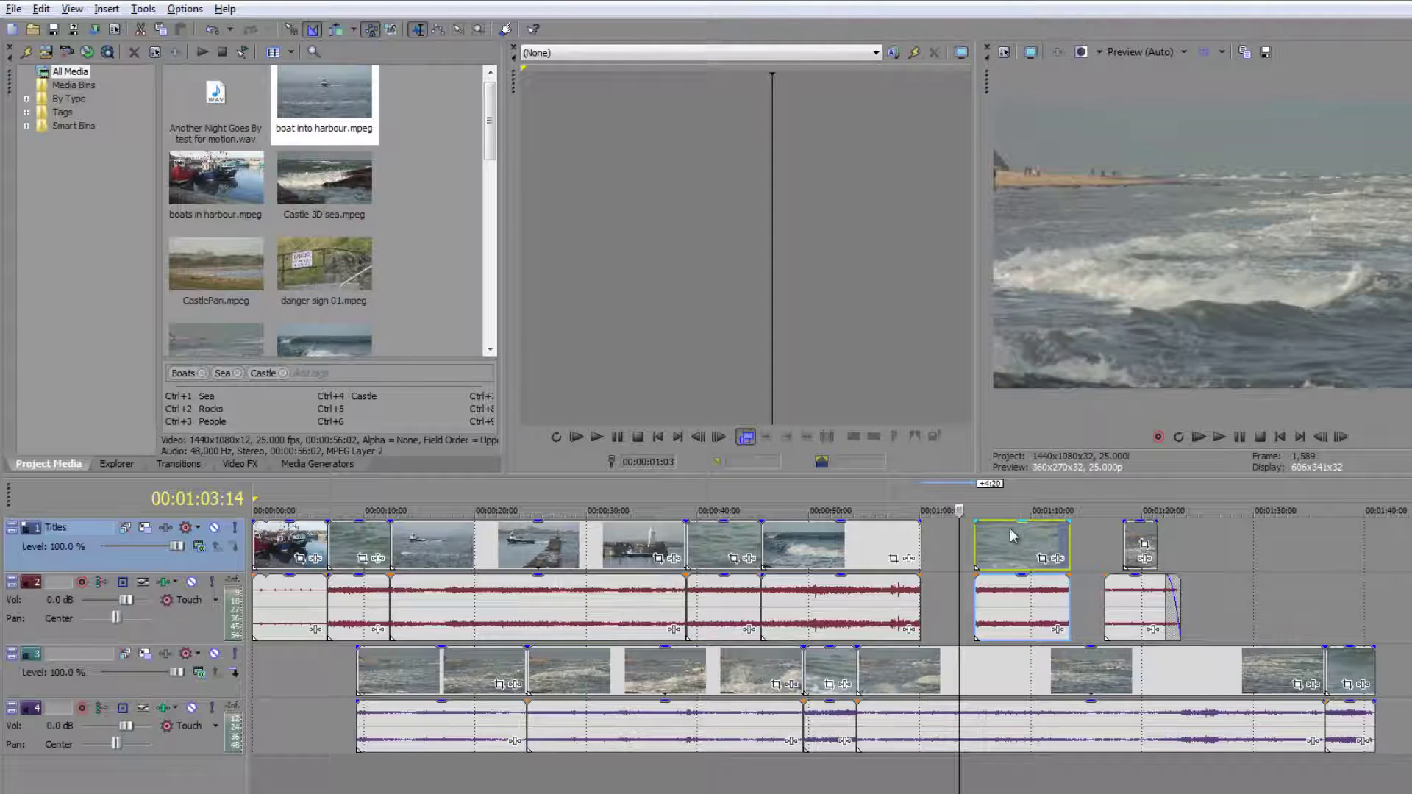
pyautogui.moveTo(1022, 544)
pyautogui.mouseDown()
pyautogui.moveTo(985, 548)
pyautogui.moveTo(1011, 537)
pyautogui.mouseUp()
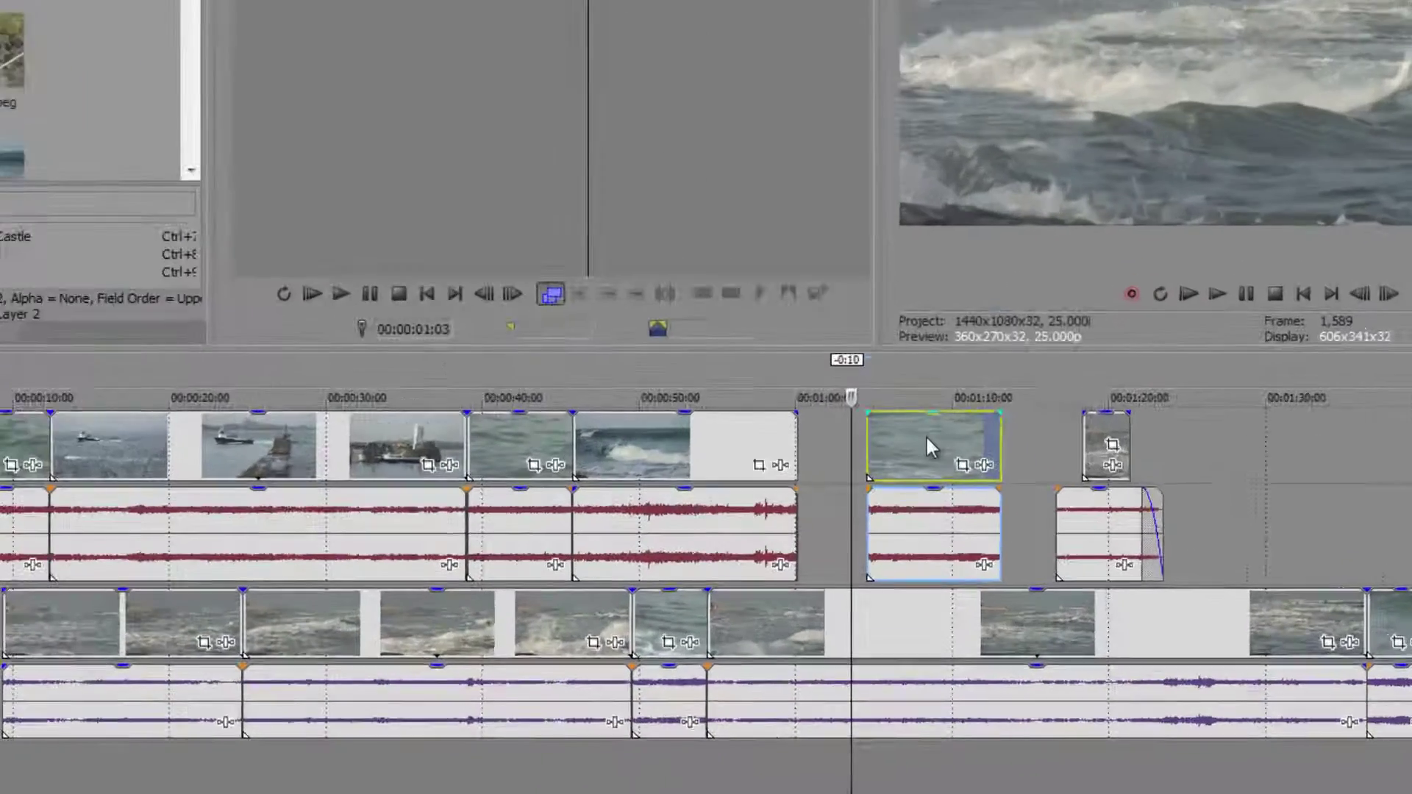
pyautogui.moveTo(925, 440); pyautogui.dragTo(897, 439)
pyautogui.moveTo(677, 201); pyautogui.dragTo(624, 196)
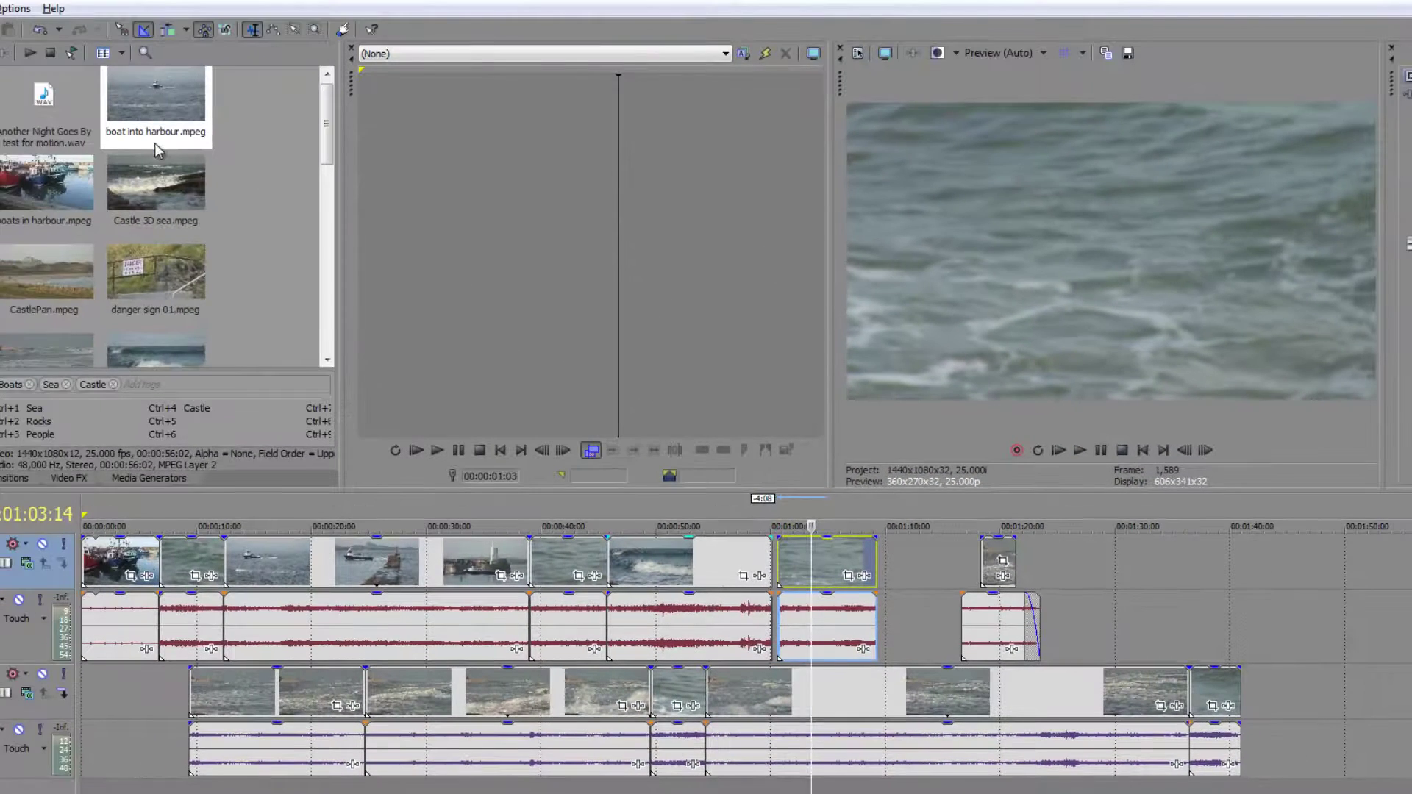
# - Toggle snapping, overlap the clip to form a crossfade, then separate it and slide it and its audio left
pyautogui.click(121, 32)
pyautogui.moveTo(847, 565)
pyautogui.mouseDown()
pyautogui.moveTo(881, 550)
pyautogui.moveTo(839, 553)
pyautogui.mouseUp()
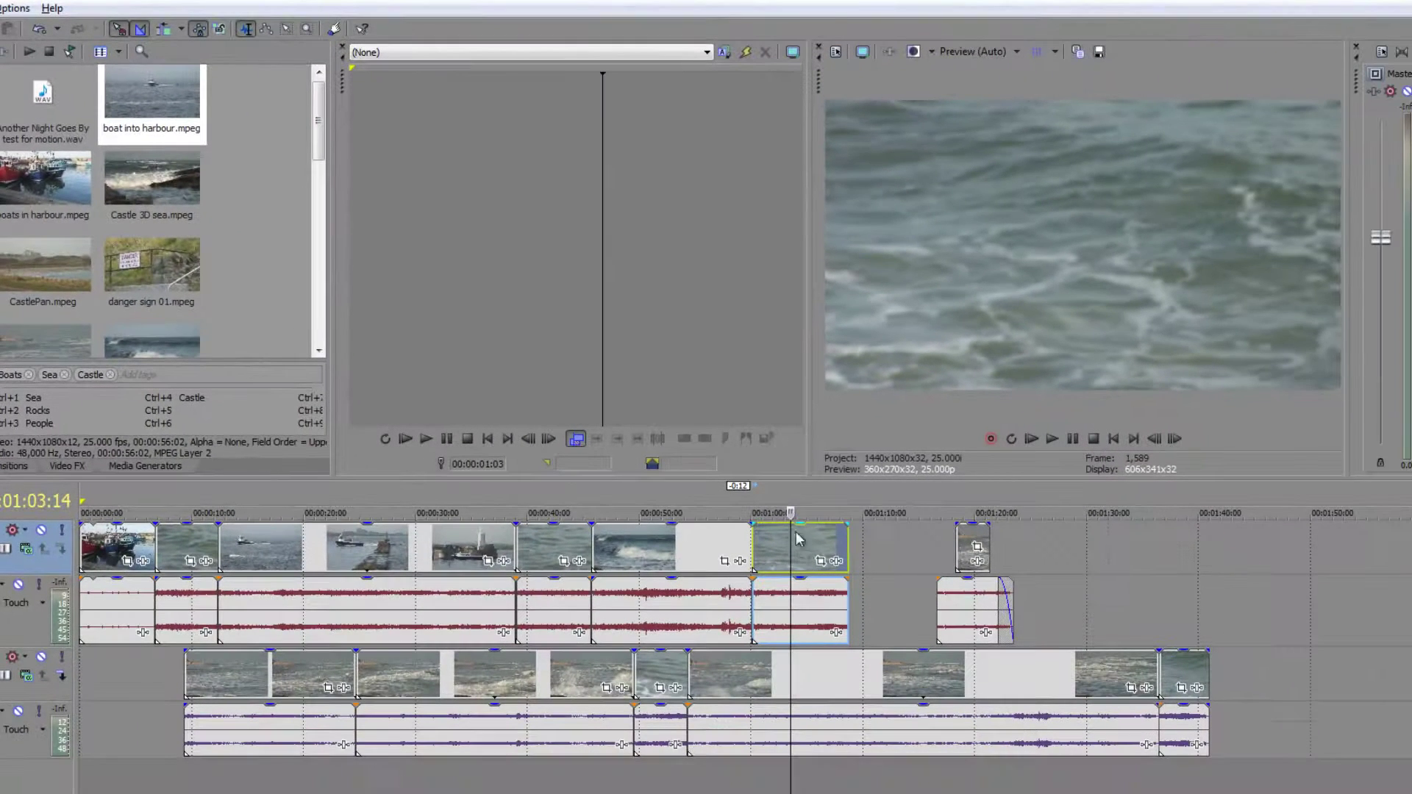
pyautogui.moveTo(813, 542); pyautogui.dragTo(772, 552)
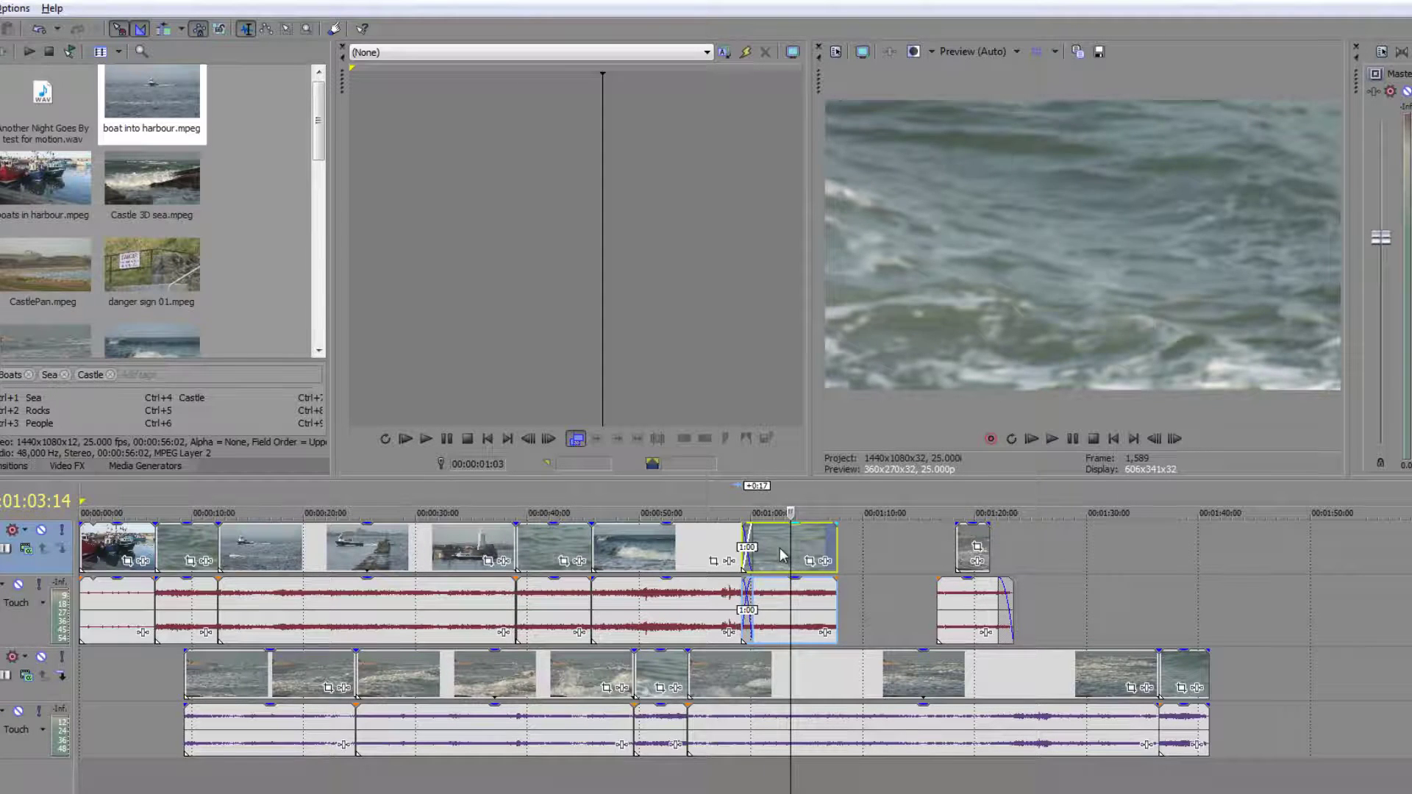
pyautogui.moveTo(781, 555); pyautogui.dragTo(792, 555)
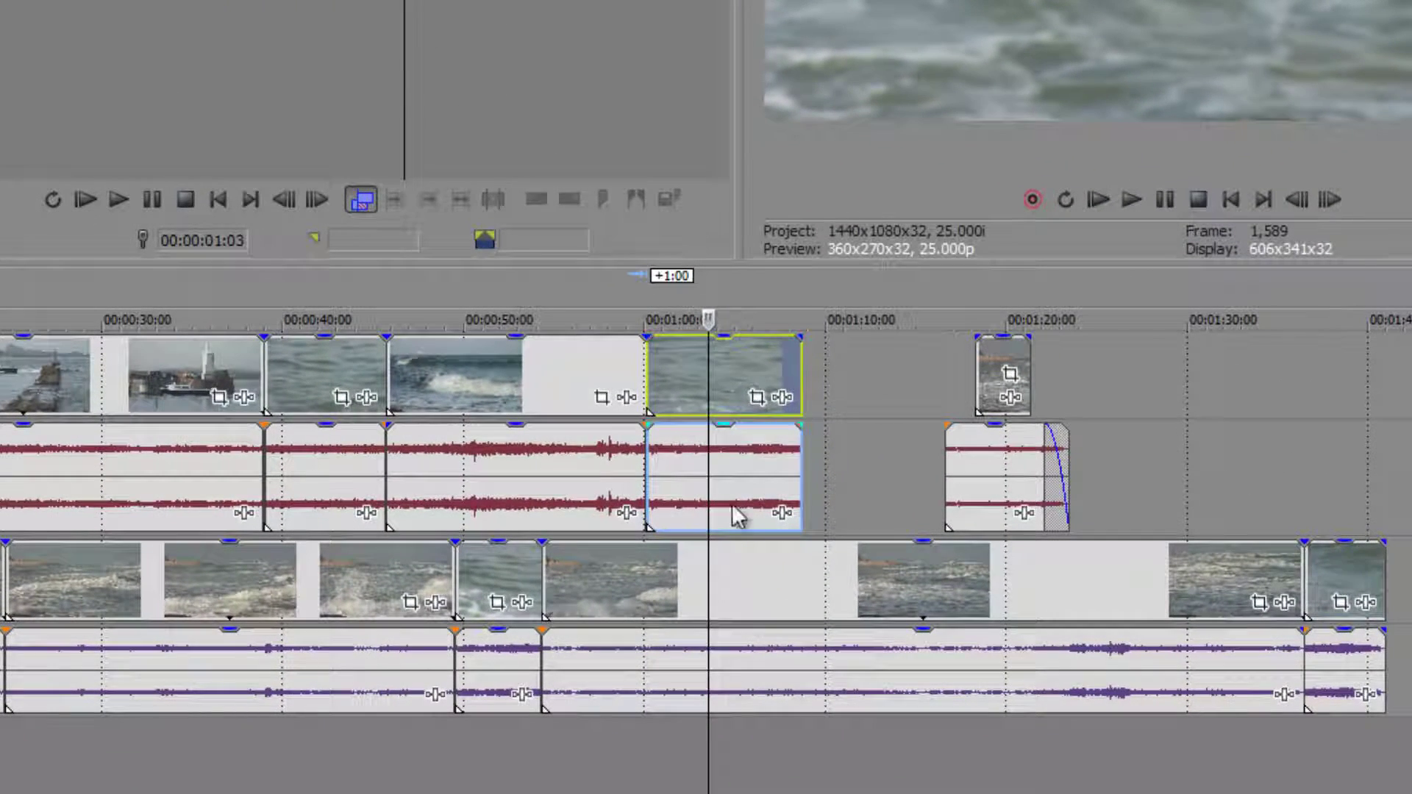
pyautogui.moveTo(762, 362); pyautogui.dragTo(723, 379)
pyautogui.moveTo(576, 378)
pyautogui.mouseDown()
pyautogui.moveTo(597, 371)
pyautogui.moveTo(484, 365)
pyautogui.moveTo(619, 370)
pyautogui.moveTo(449, 369)
pyautogui.moveTo(566, 378)
pyautogui.mouseUp()
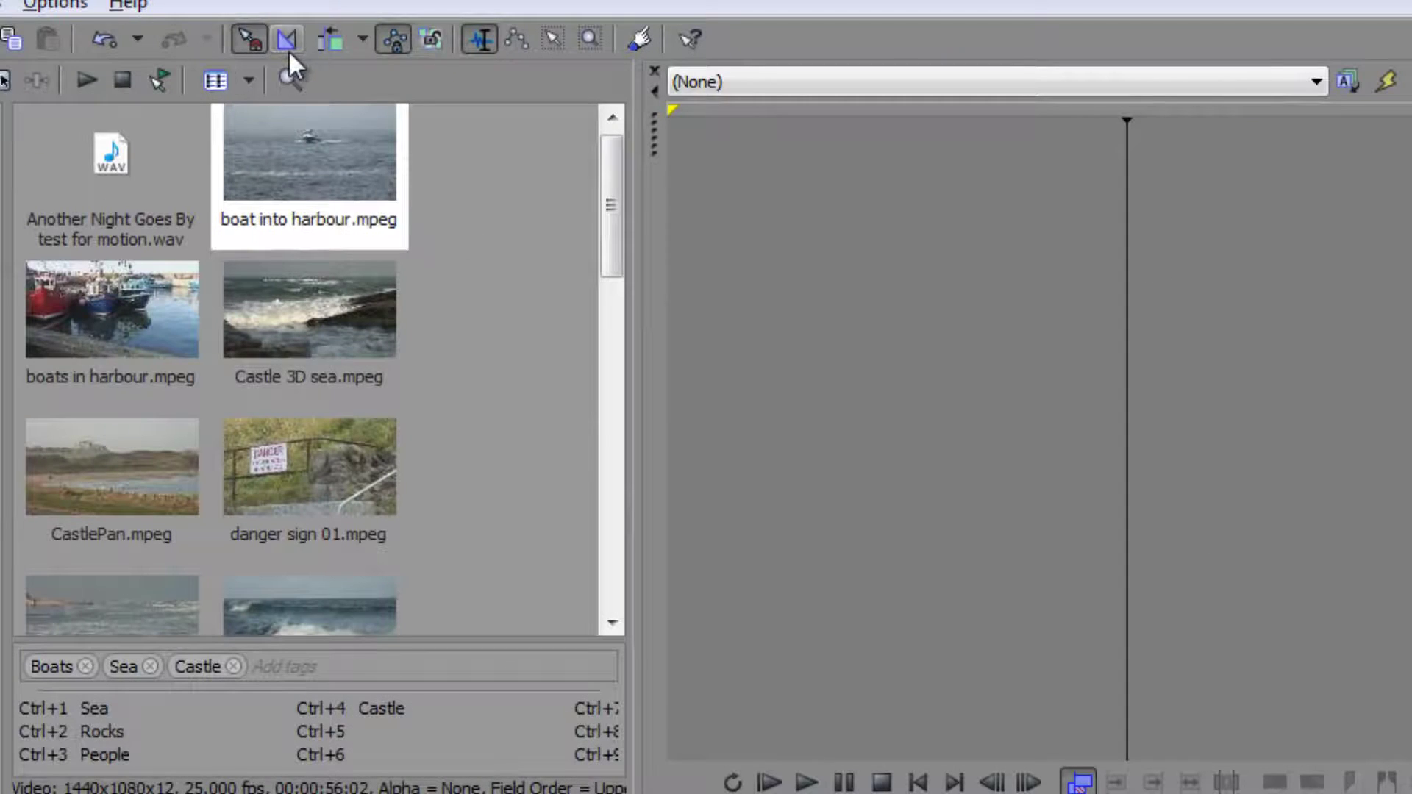
# - Turn on Automatic Crossfades and bring up the Auto Ripple mode options
pyautogui.click(287, 41)
pyautogui.click(363, 37)
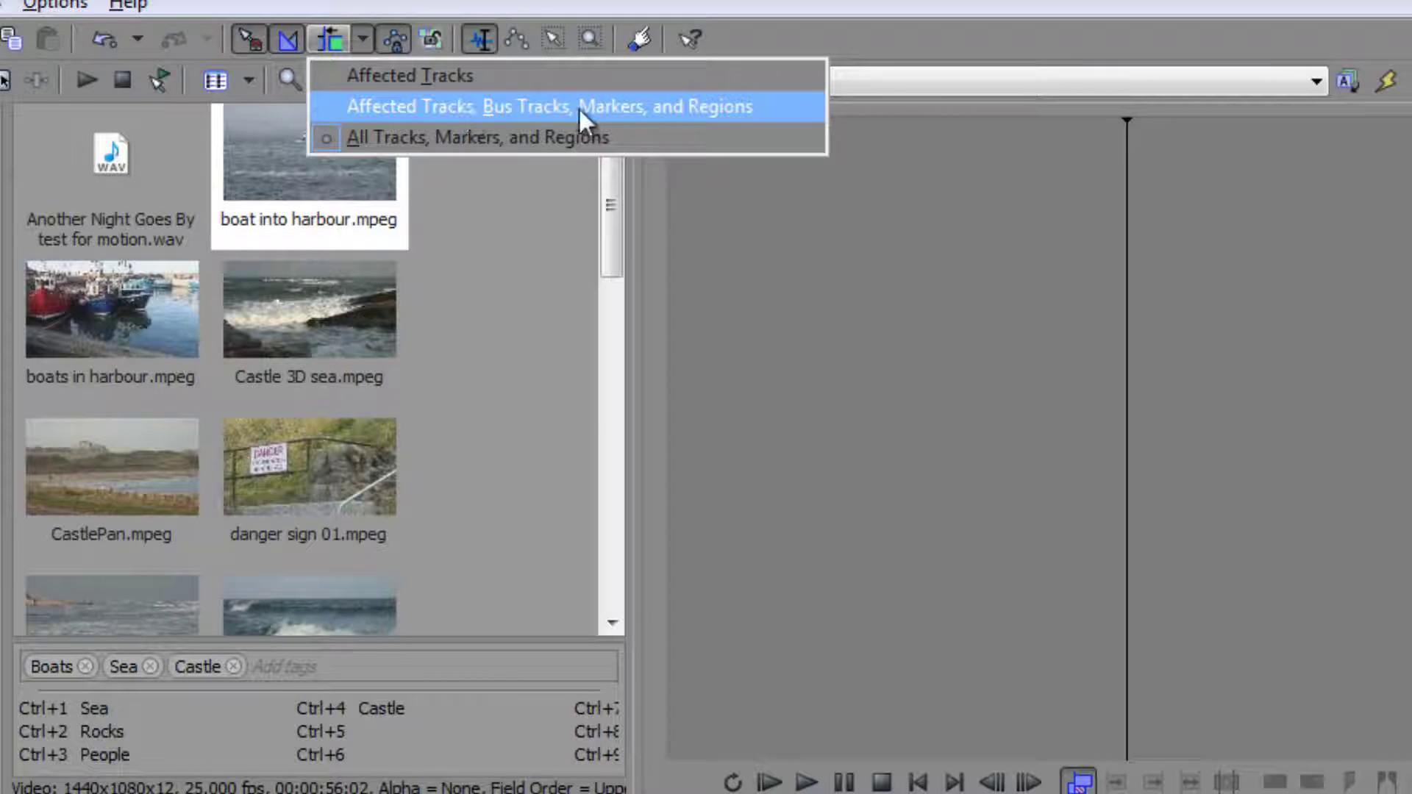
pyautogui.click(553, 147)
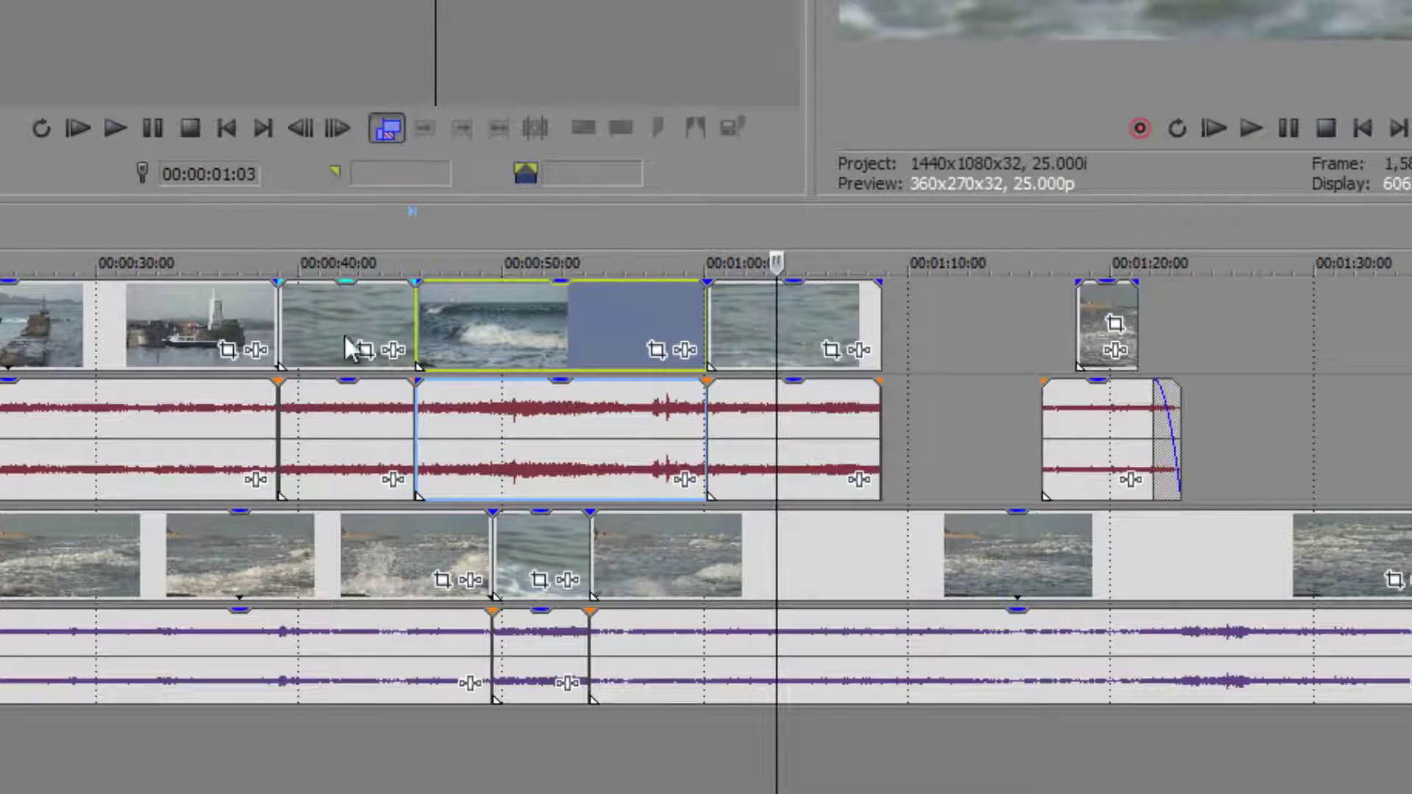
pyautogui.click(831, 773)
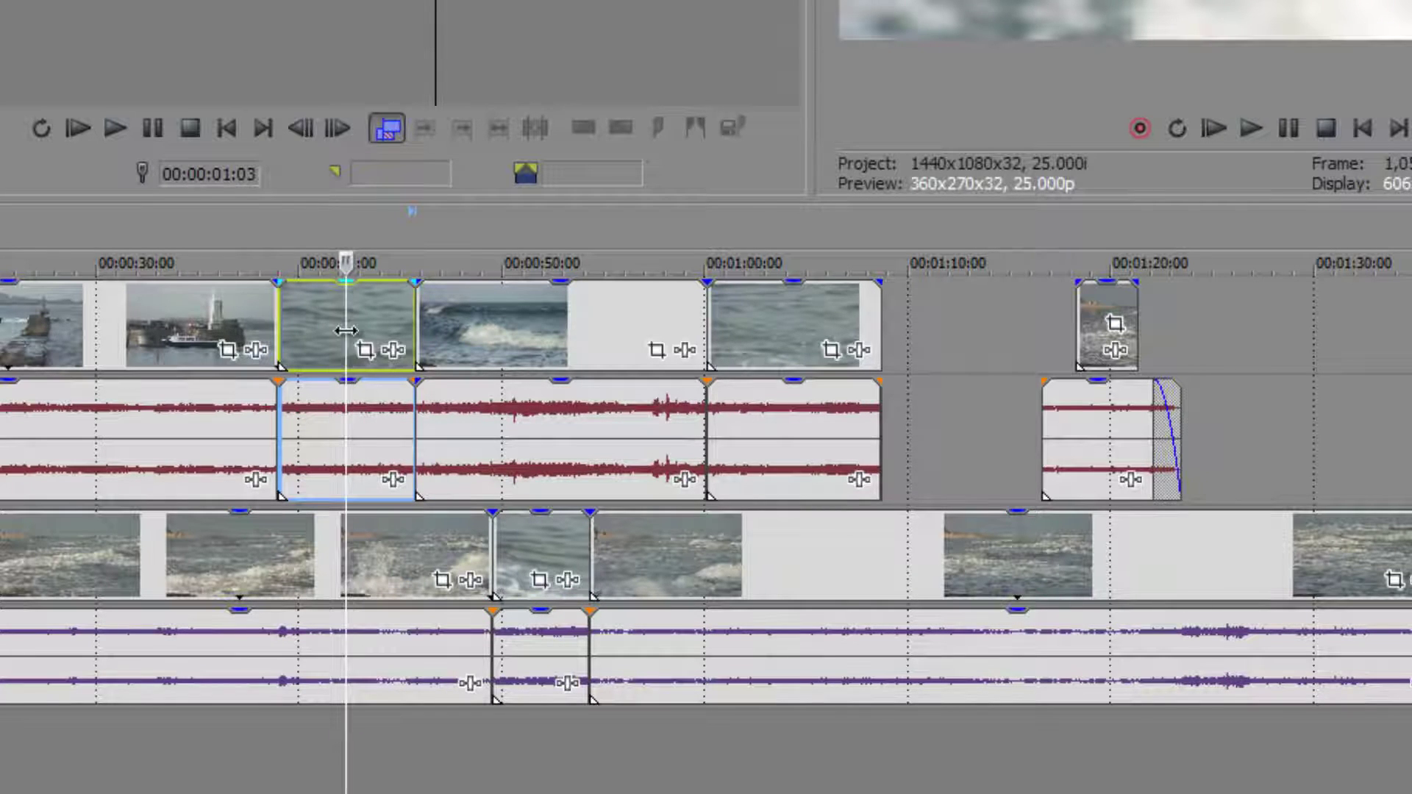
pyautogui.press('Delete')
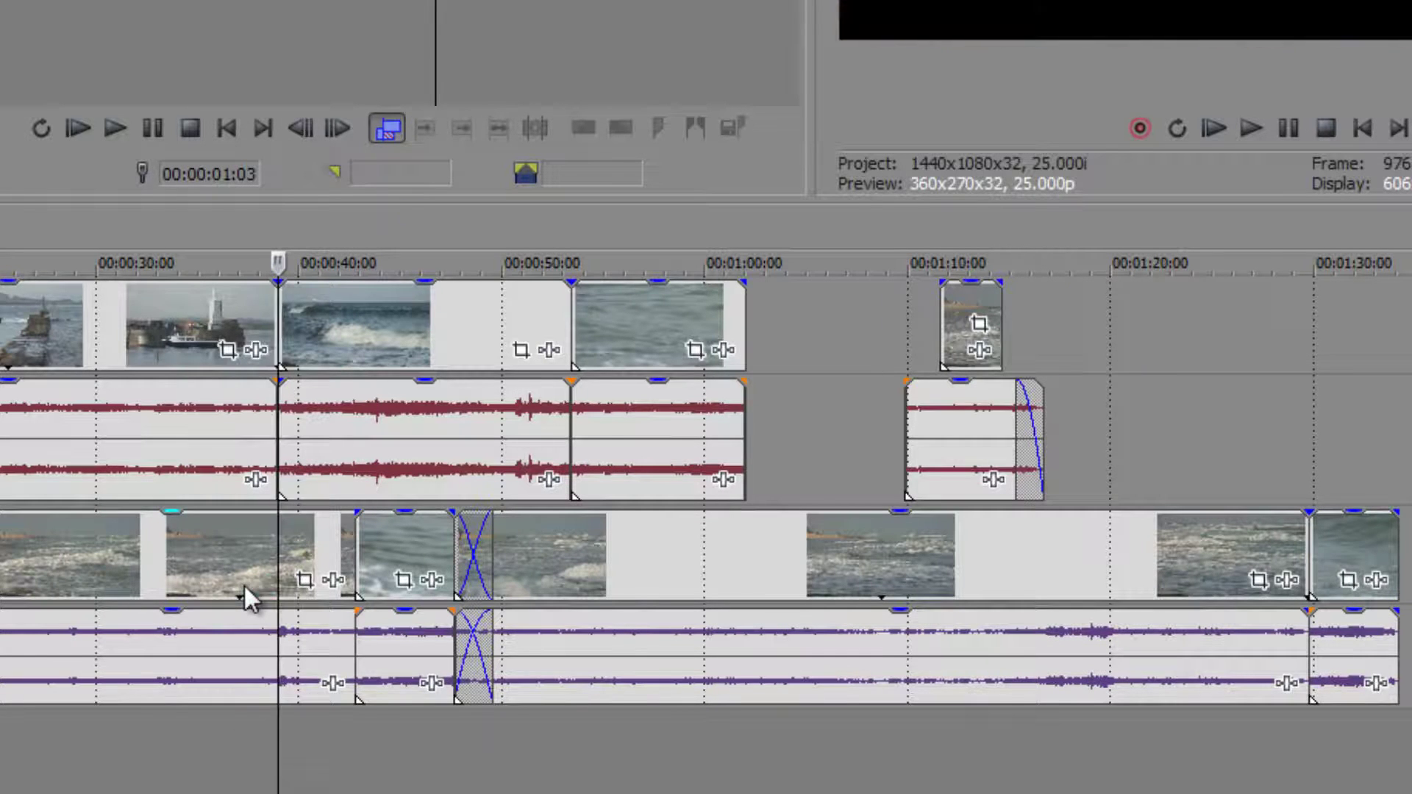
pyautogui.hotkey('ctrl', 'z')
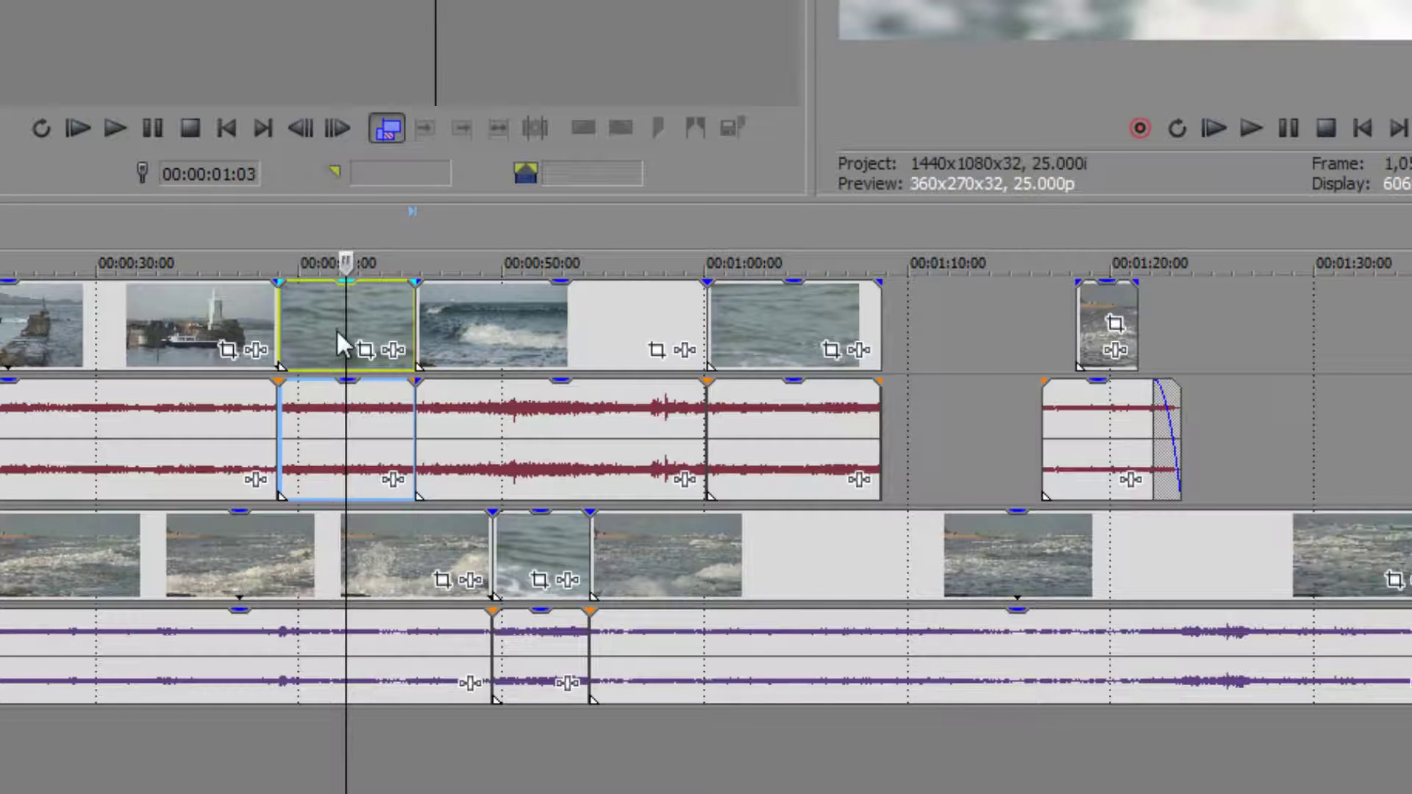
pyautogui.press('Delete')
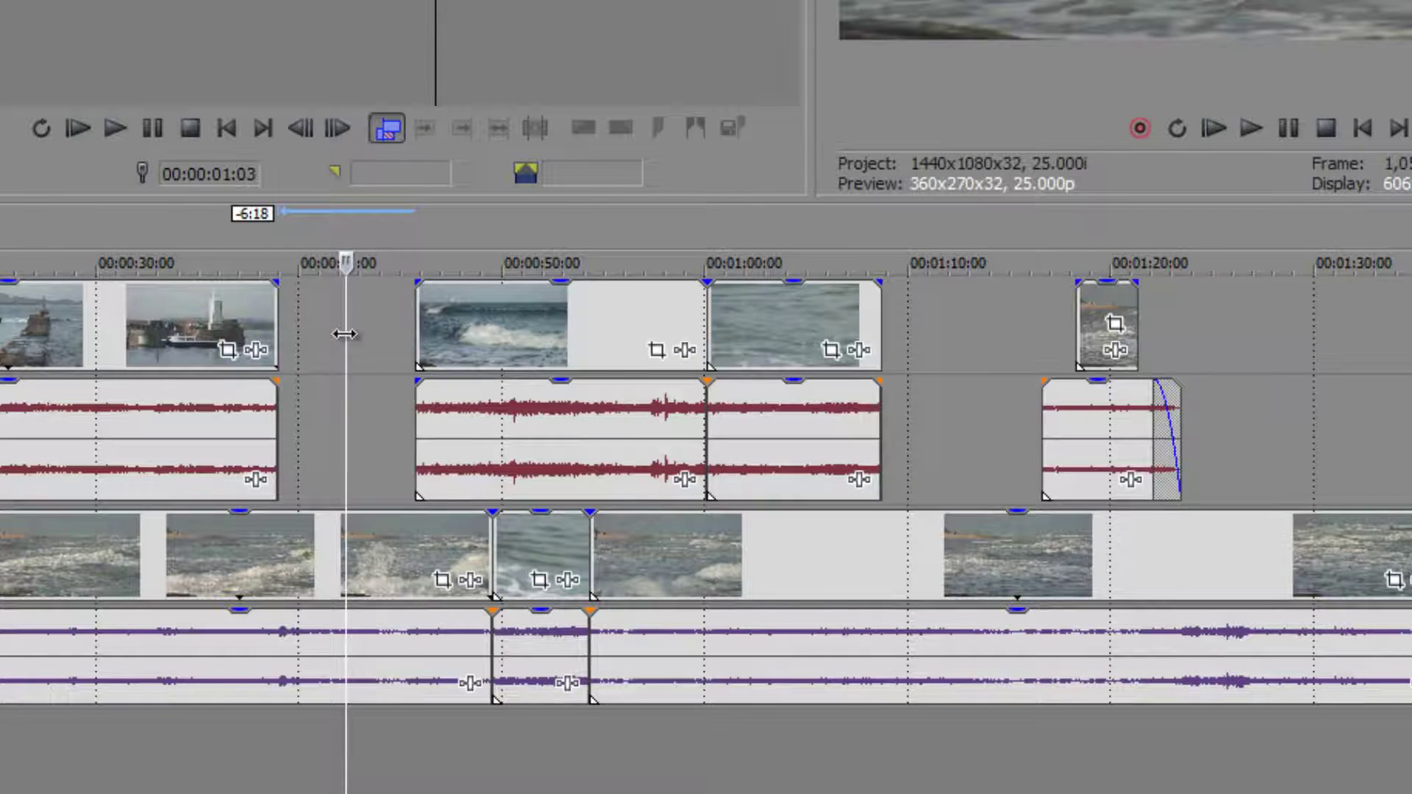
pyautogui.click(568, 337)
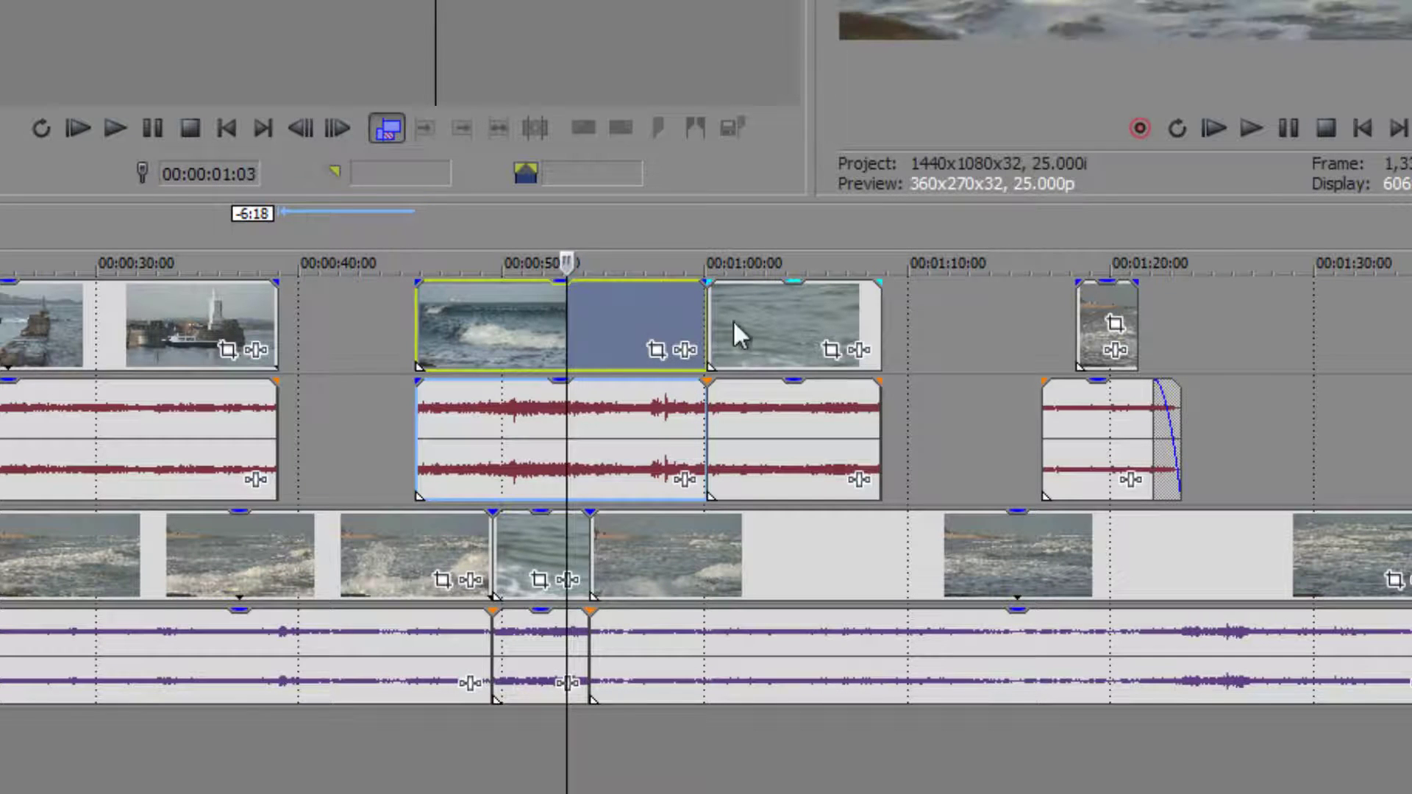
pyautogui.moveTo(548, 325); pyautogui.dragTo(433, 336)
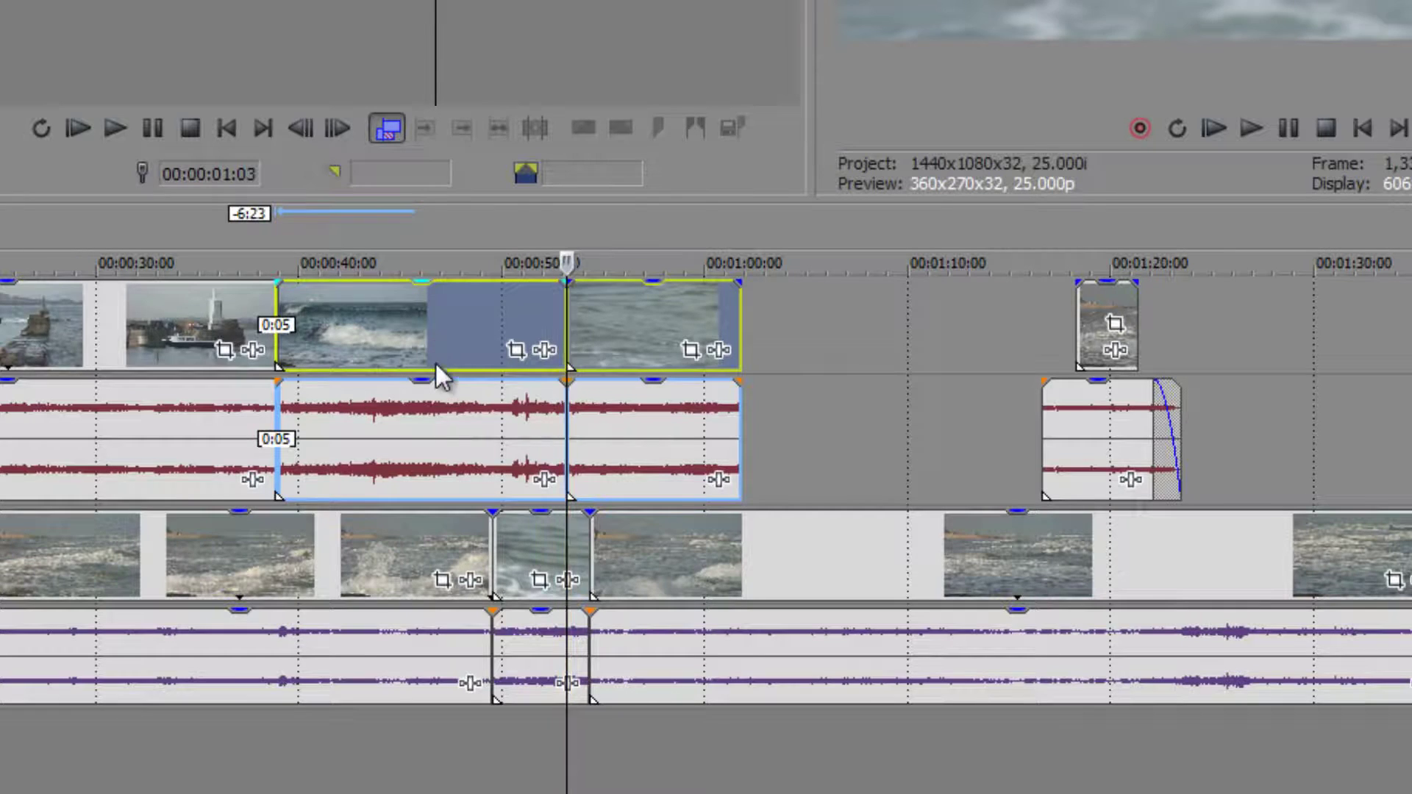
pyautogui.hotkey('ctrl', 'z')
pyautogui.hotkey('ctrl', 'z')
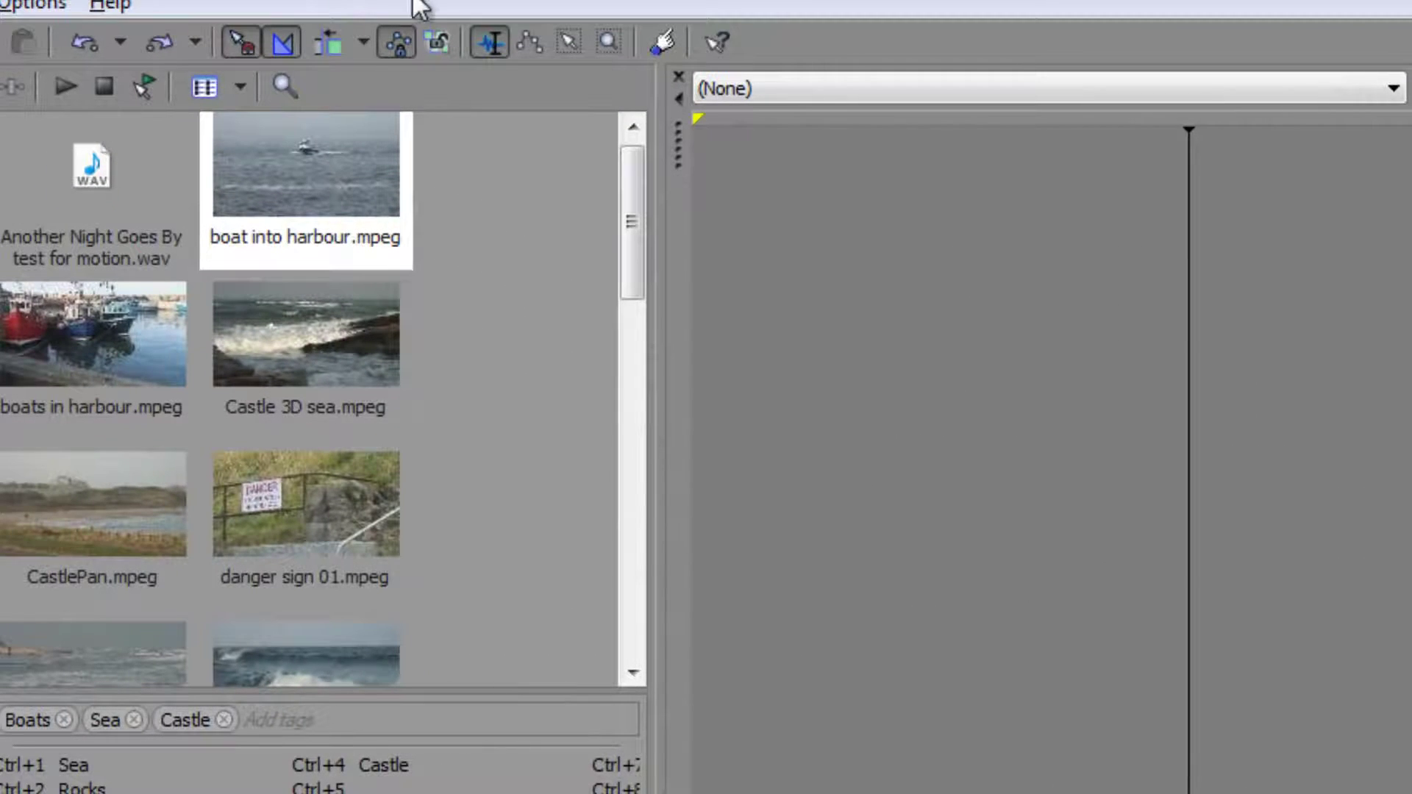
# - Set Auto Ripple mode to All Tracks, Markers, and Regions and enable Auto Ripple
pyautogui.click(363, 42)
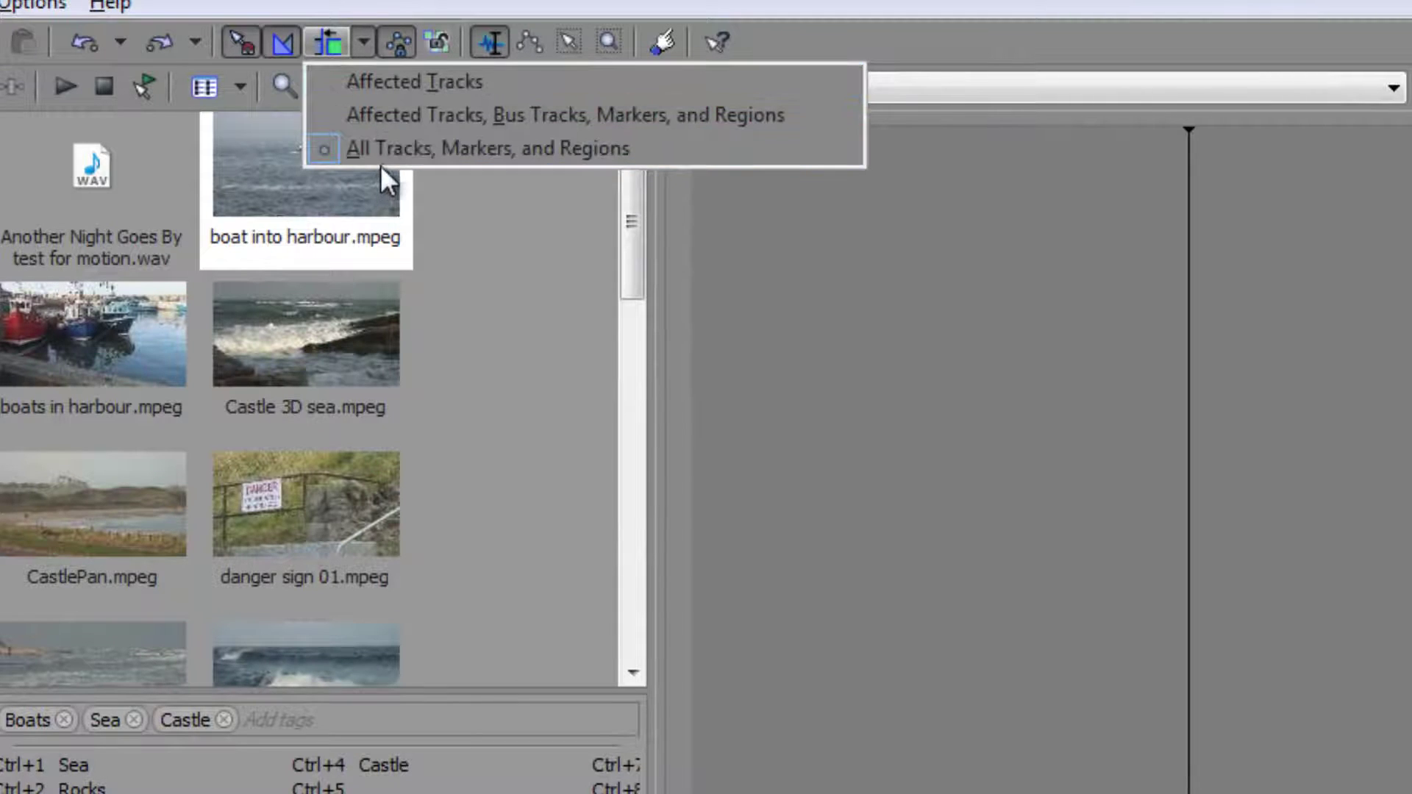
pyautogui.click(449, 157)
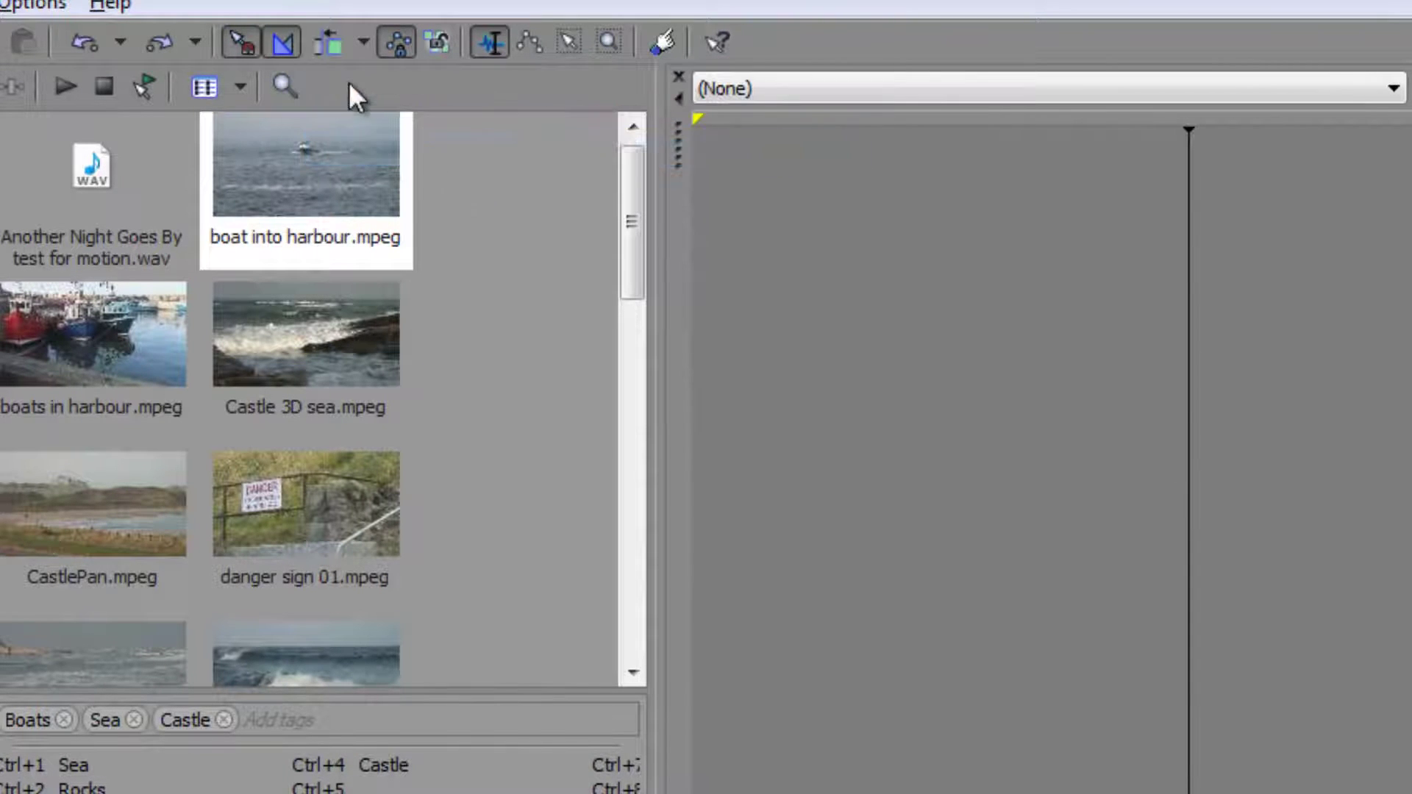
pyautogui.click(329, 42)
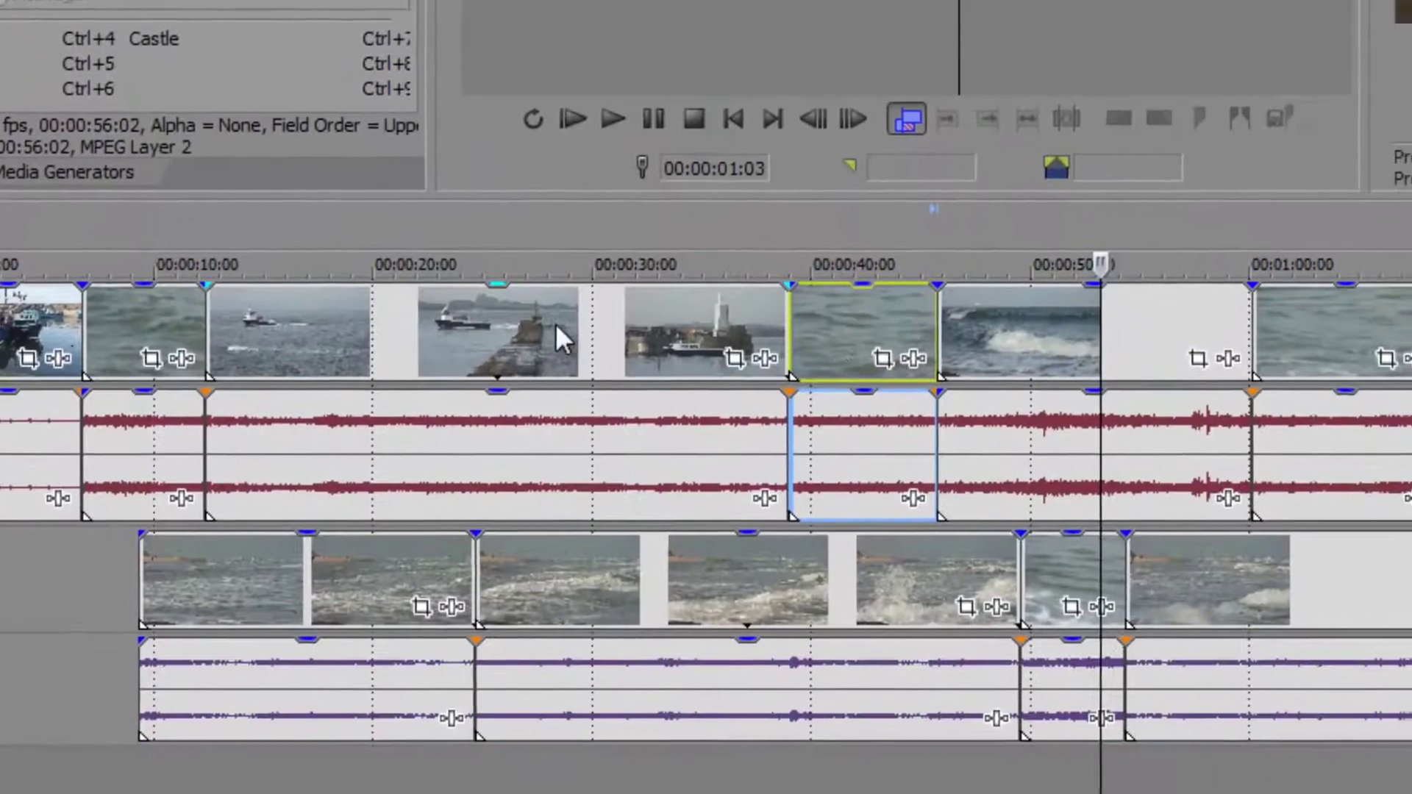
# - Delete the boat clips on the top track to see everything ripple, then undo it
pyautogui.click(556, 327)
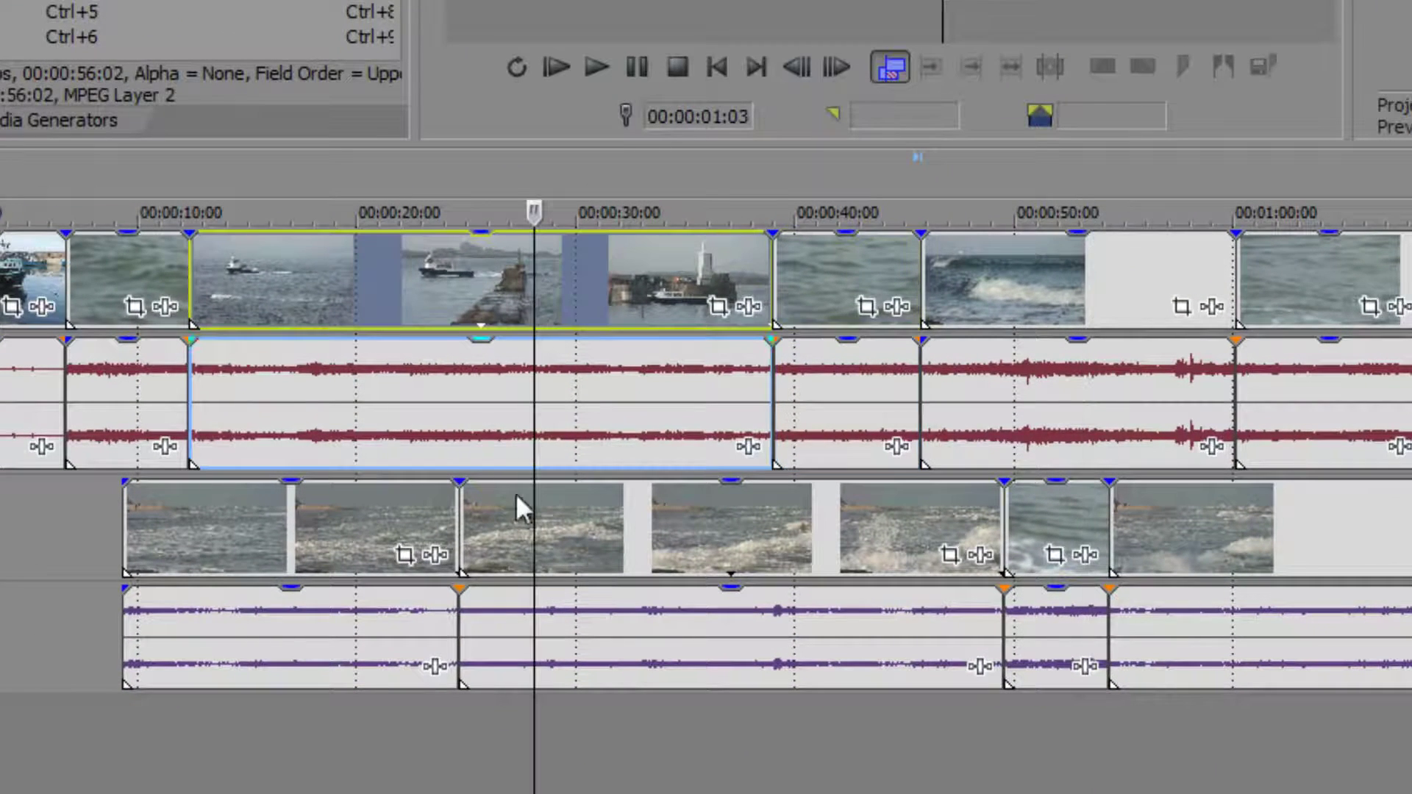
pyautogui.press('Delete')
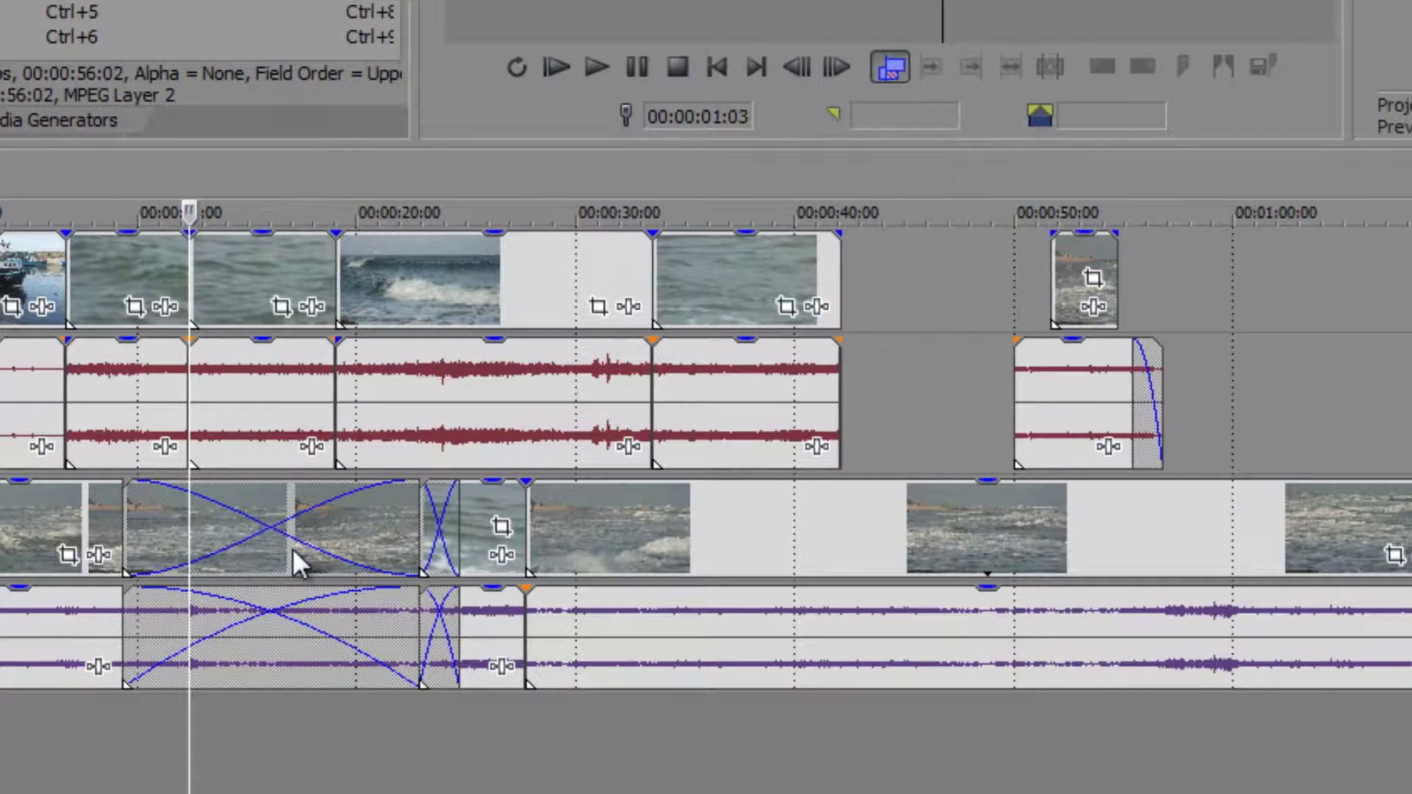
pyautogui.hotkey('ctrl', 'z')
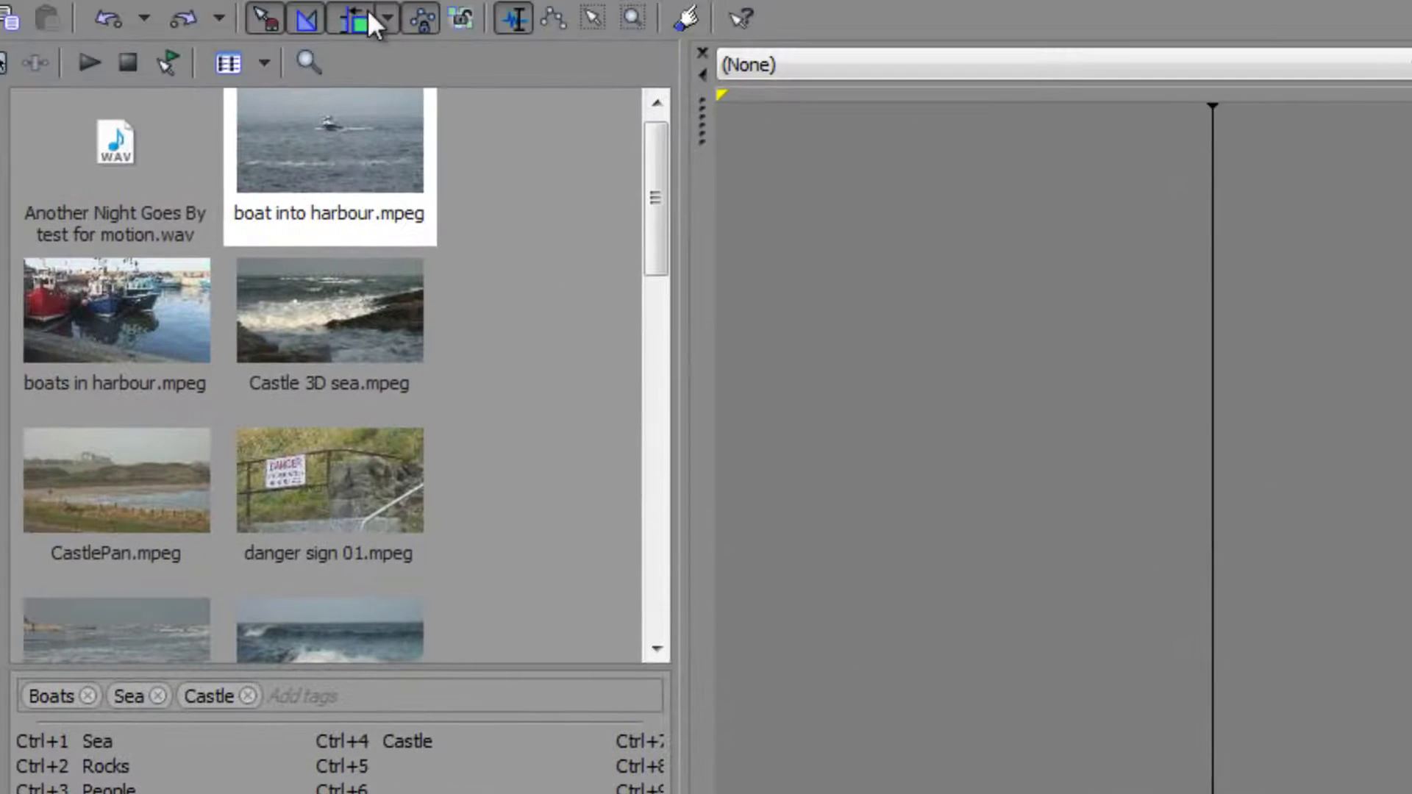
# - Switch Auto Ripple to Affected Tracks, then select the short sea clip after the boat clips
pyautogui.click(389, 16)
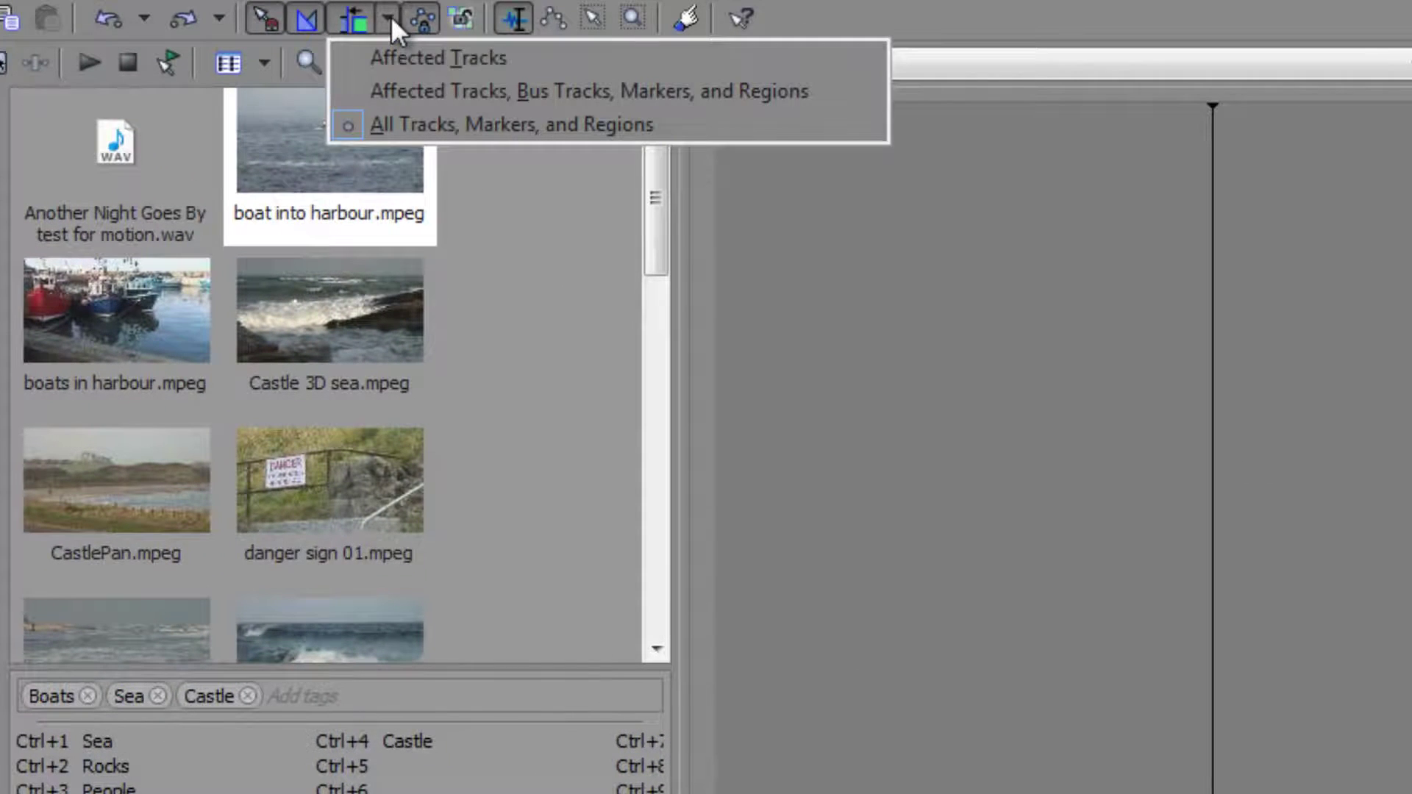
pyautogui.click(416, 55)
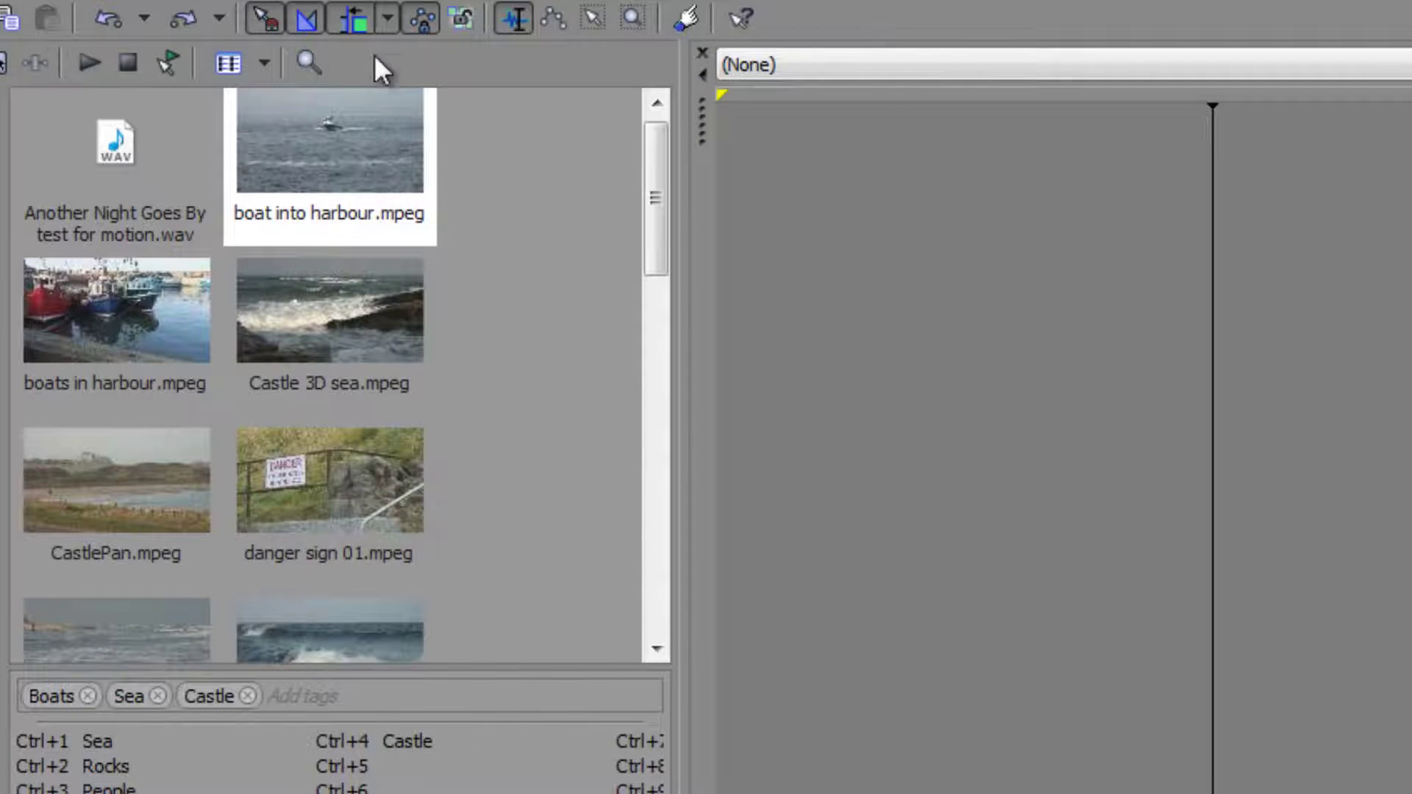
pyautogui.click(388, 15)
pyautogui.click(400, 55)
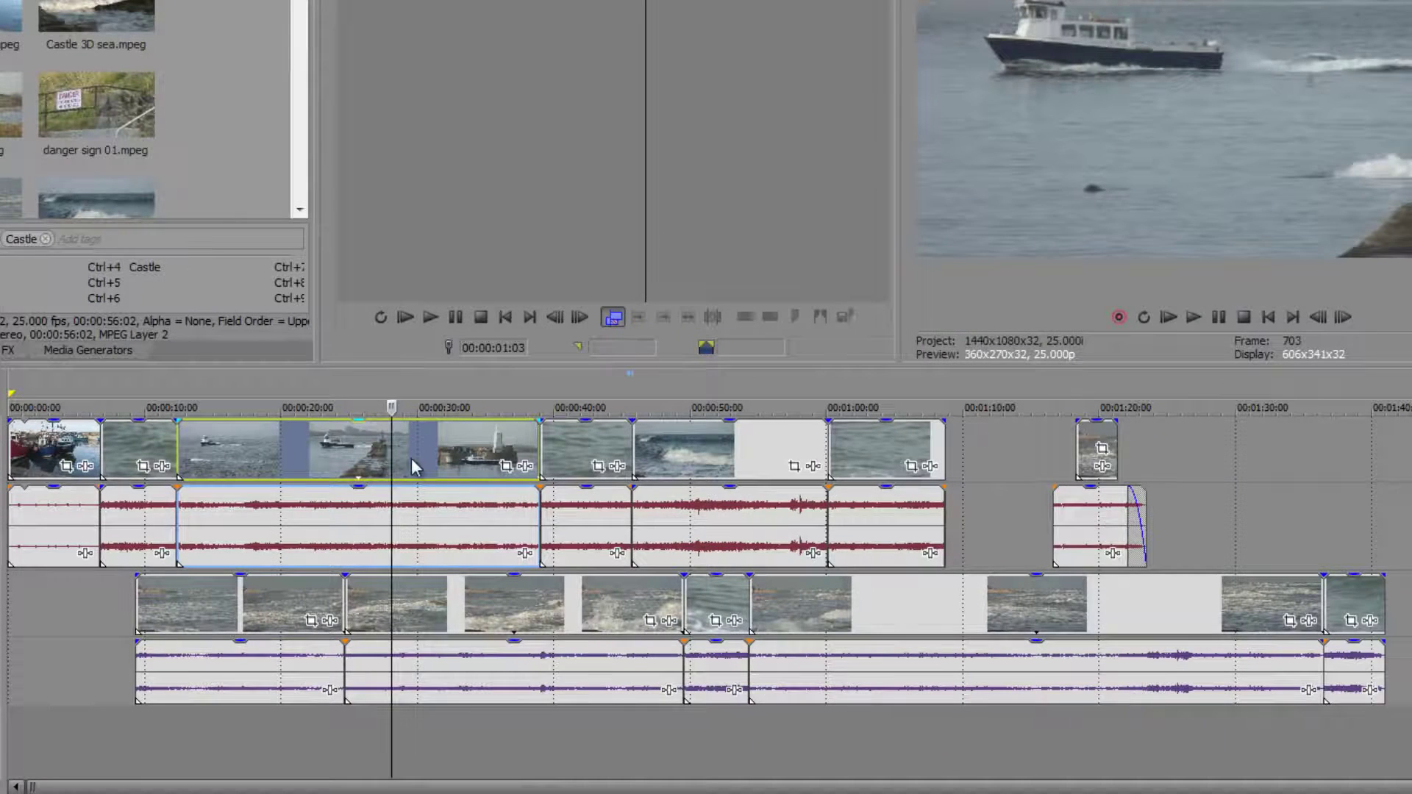
pyautogui.click(414, 456)
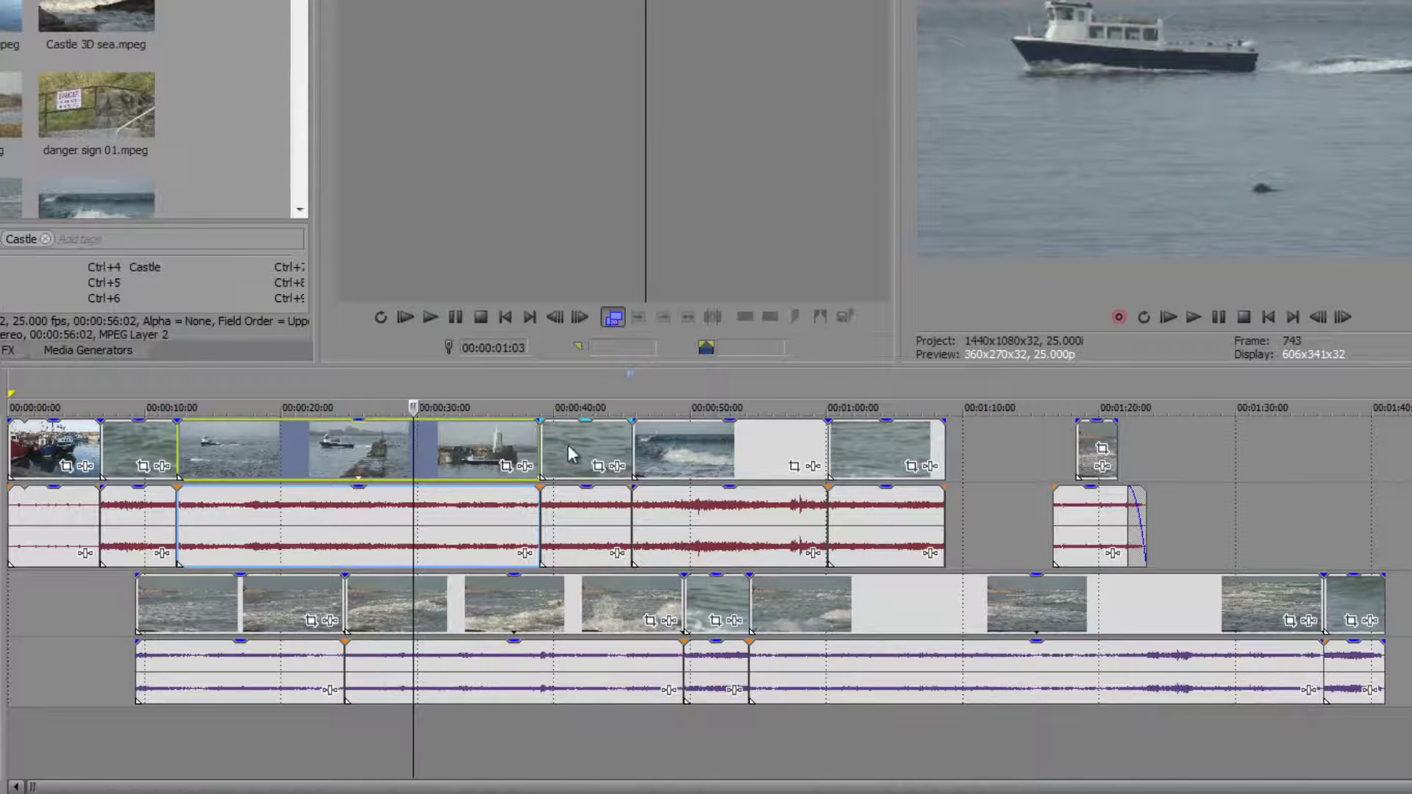
pyautogui.click(602, 450)
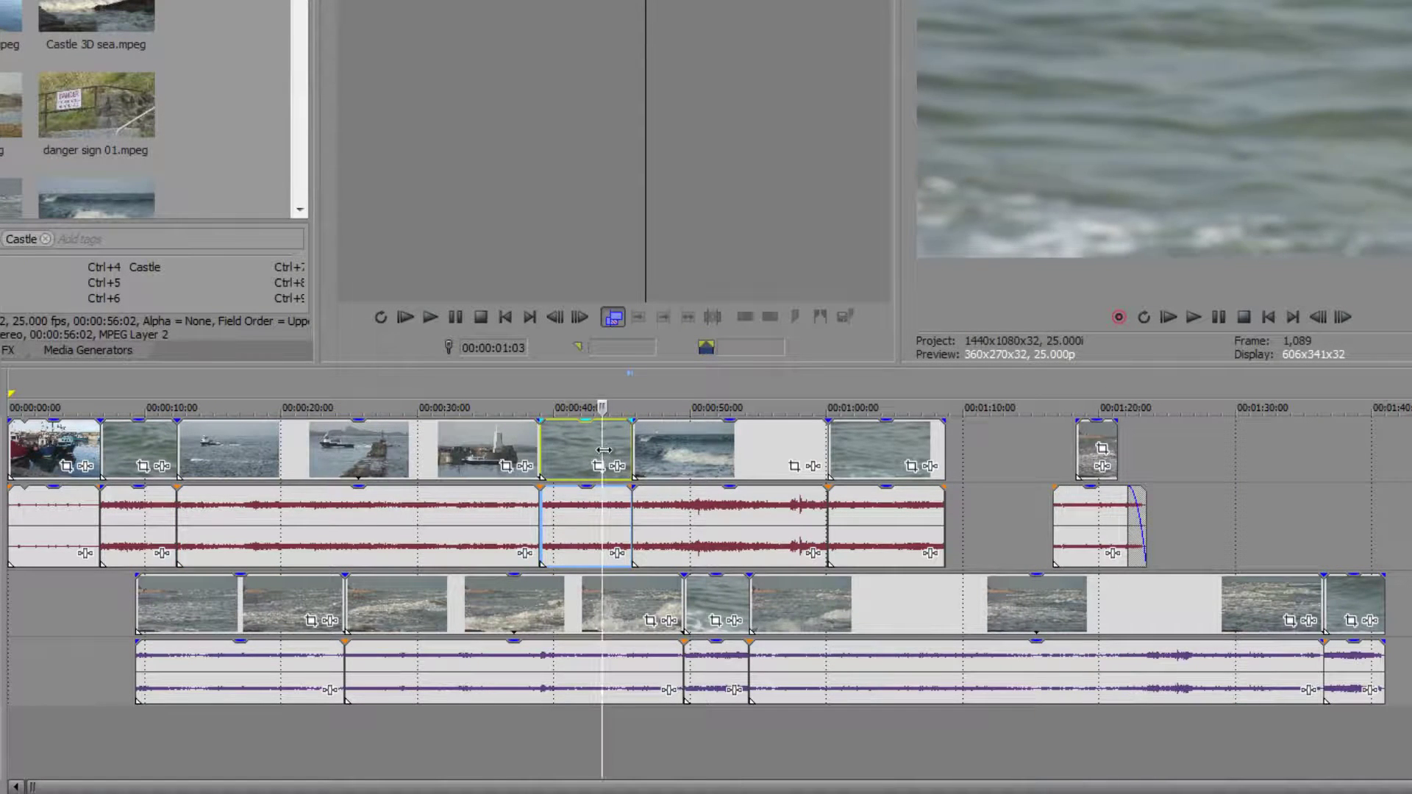
# - Delete the short sea clip and trim the boat clip's end, letting later top-track clips close up
pyautogui.press('Delete')
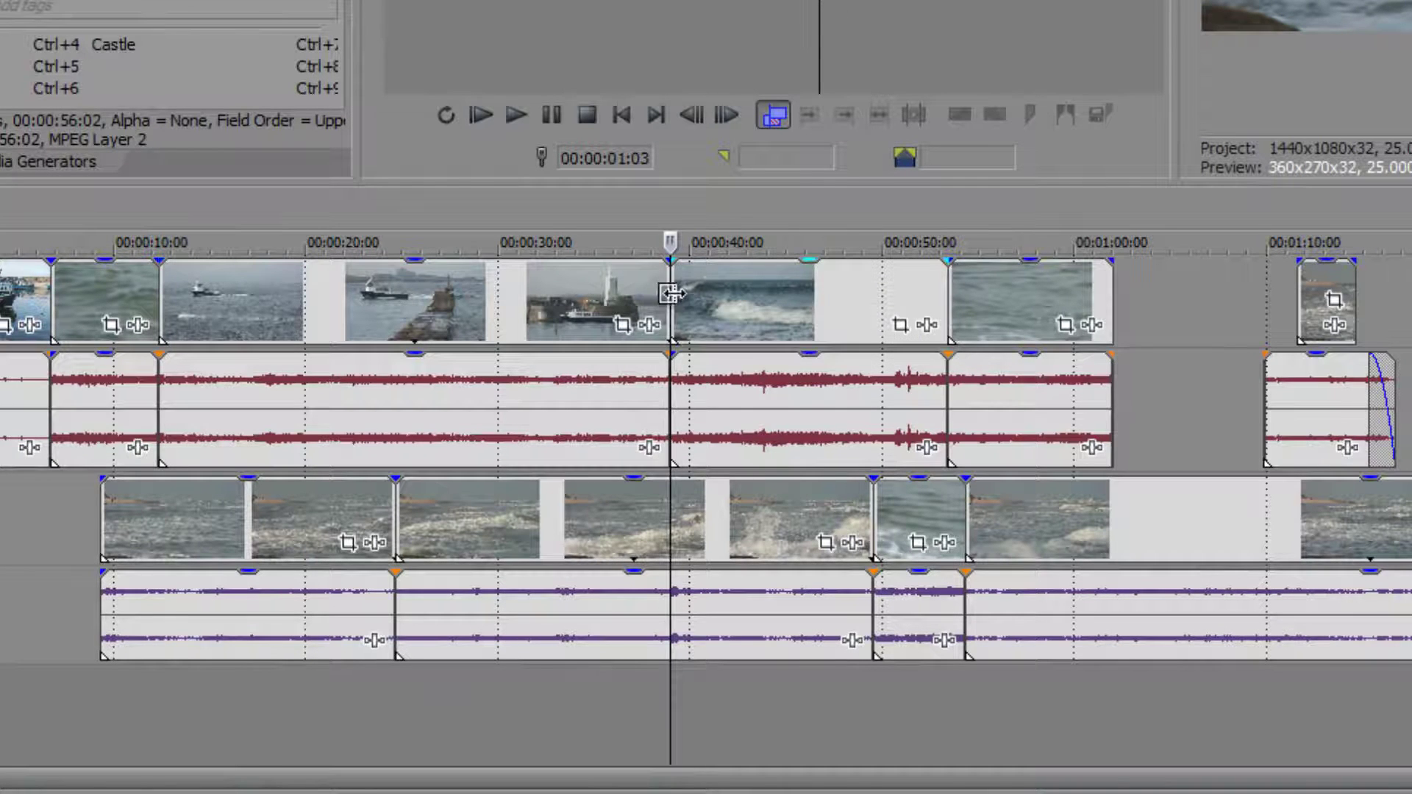
pyautogui.moveTo(665, 294); pyautogui.dragTo(895, 306)
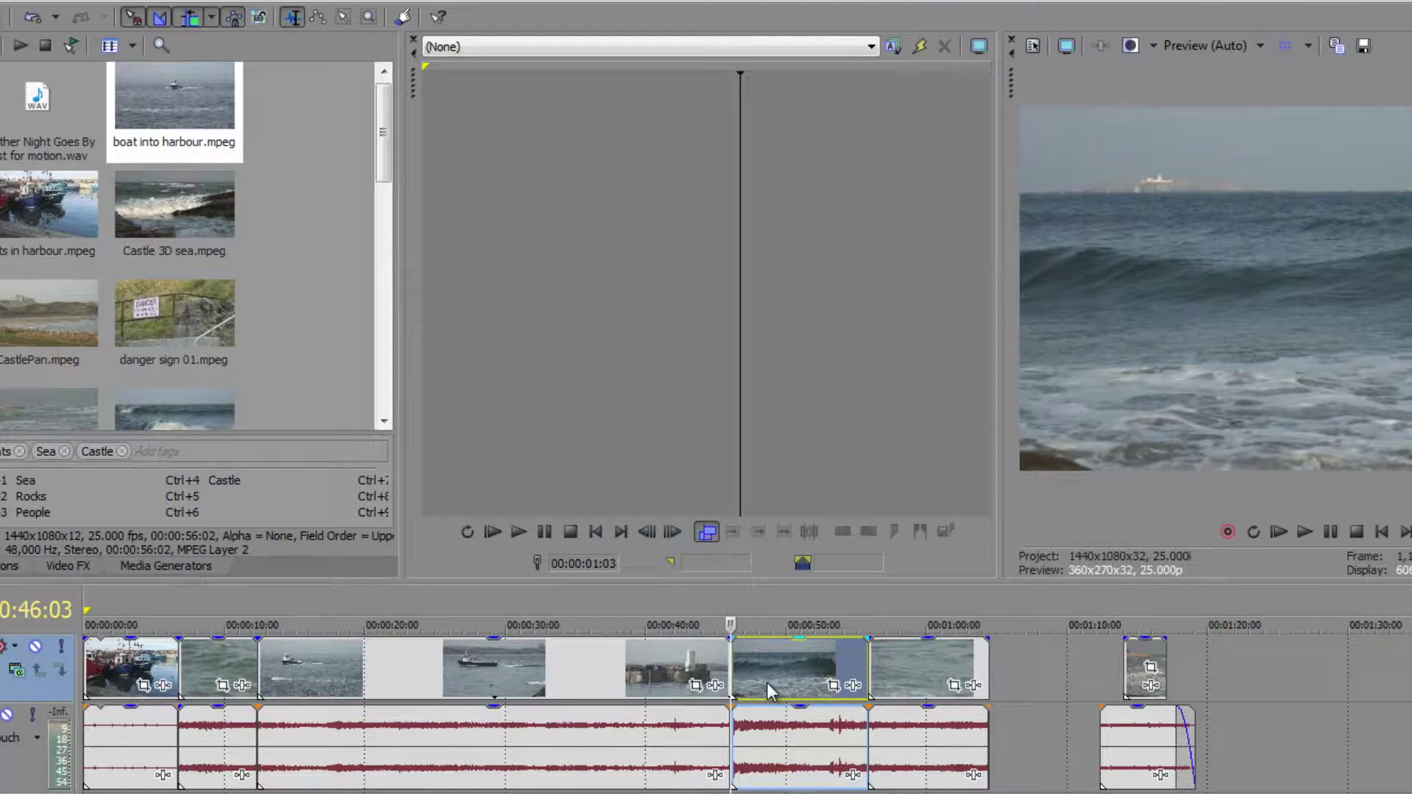
# - Extend the boat clip to about 00:00:50, with the wave and later sea clips rippled behind it
pyautogui.moveTo(766, 682); pyautogui.dragTo(805, 681)
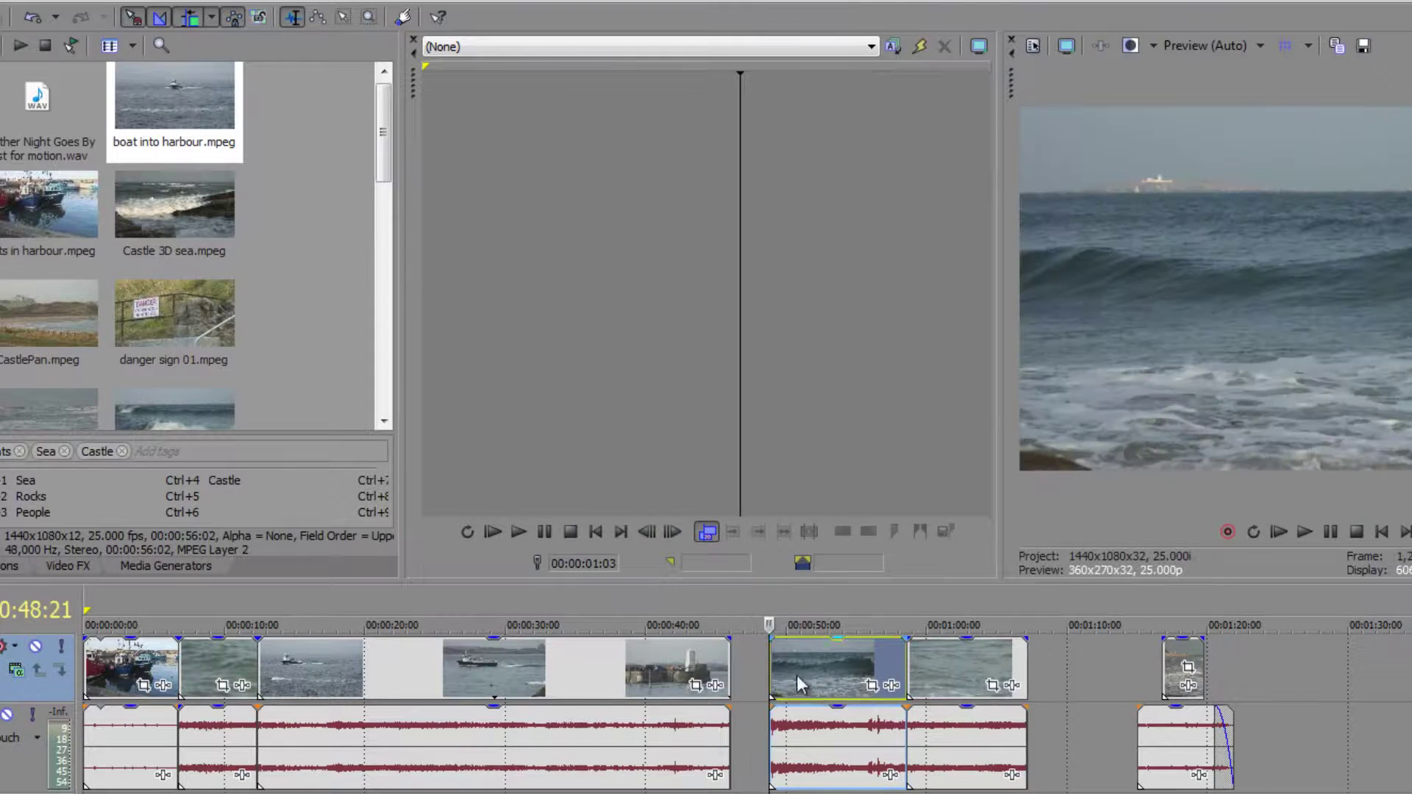
pyautogui.moveTo(810, 664); pyautogui.dragTo(614, 661)
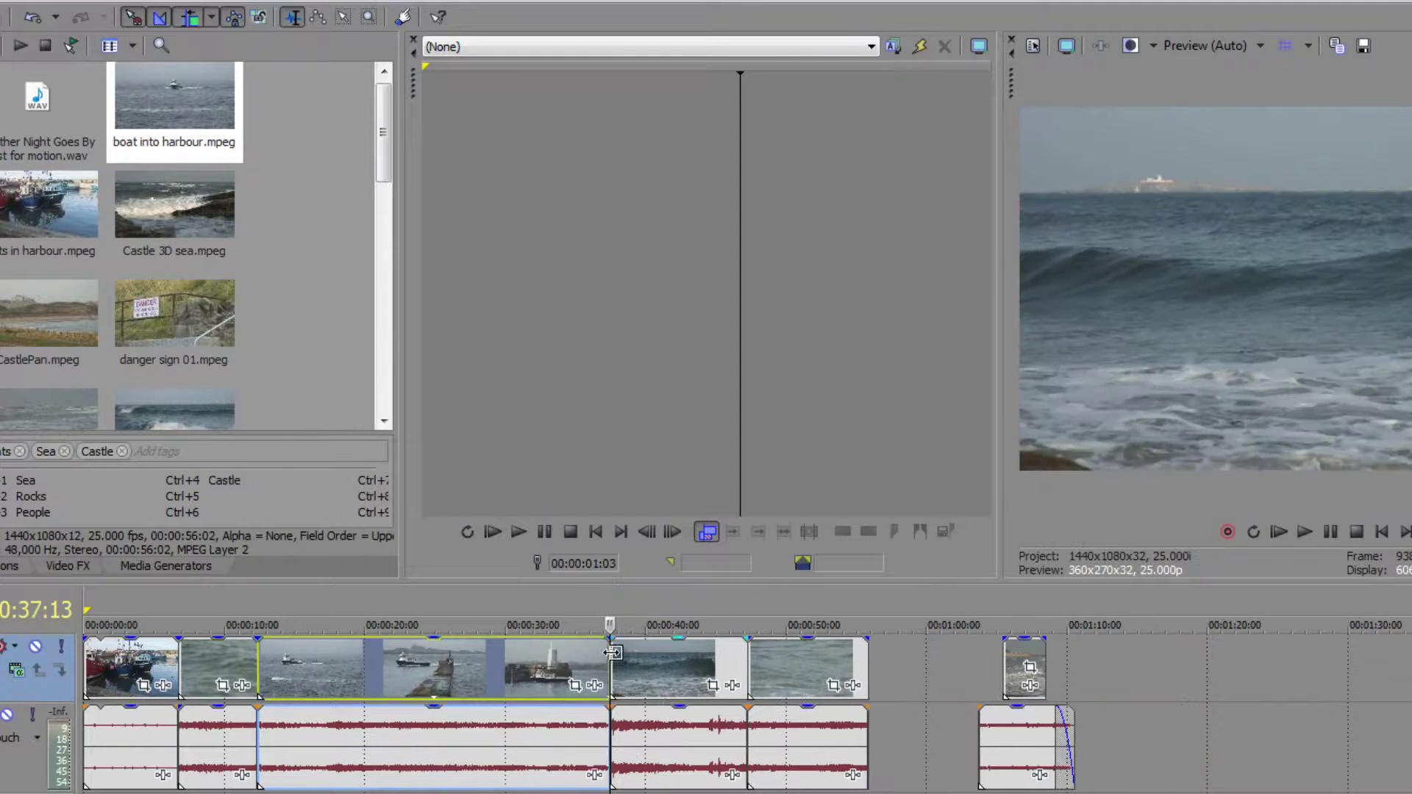
pyautogui.hotkey('ctrl', 'z')
pyautogui.hotkey('ctrl', 'z')
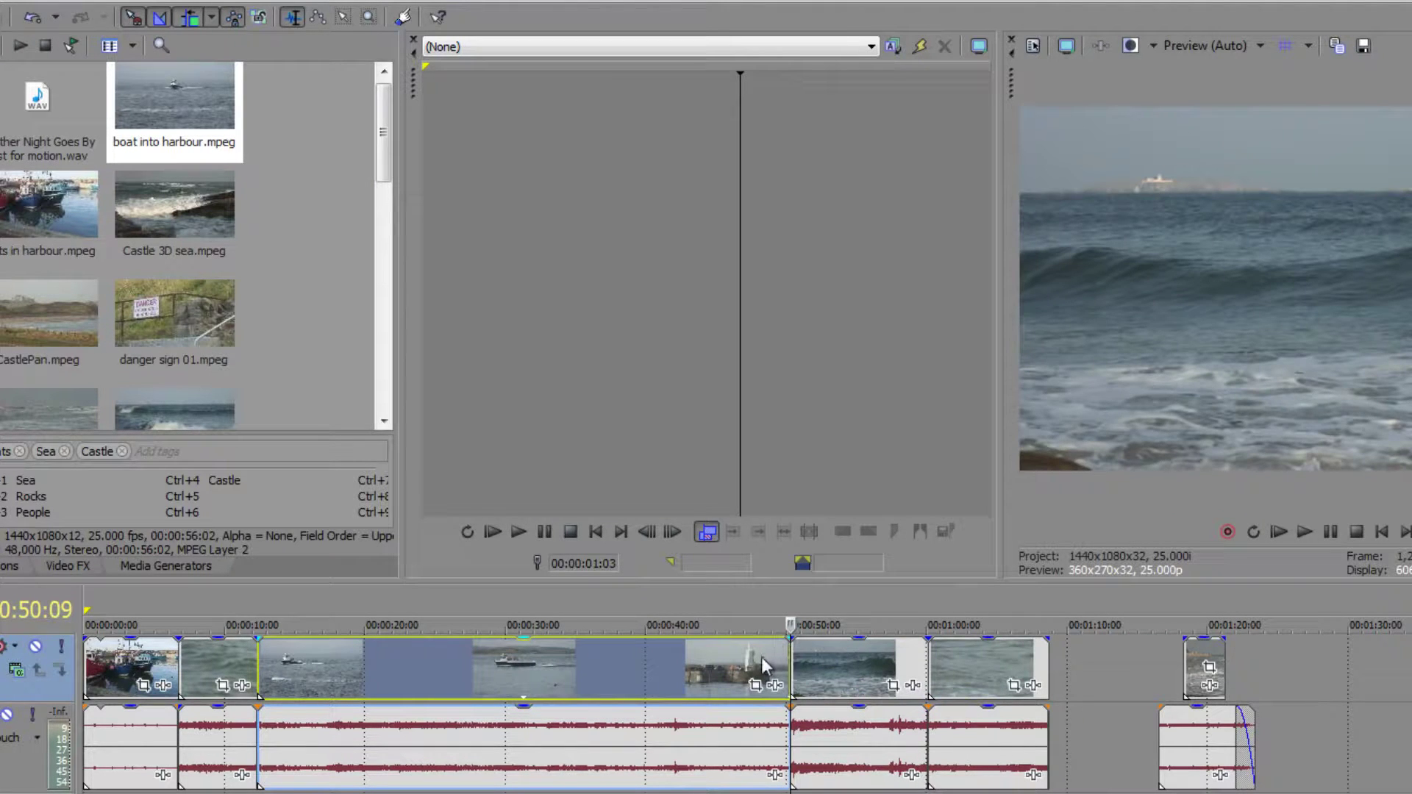
pyautogui.click(834, 662)
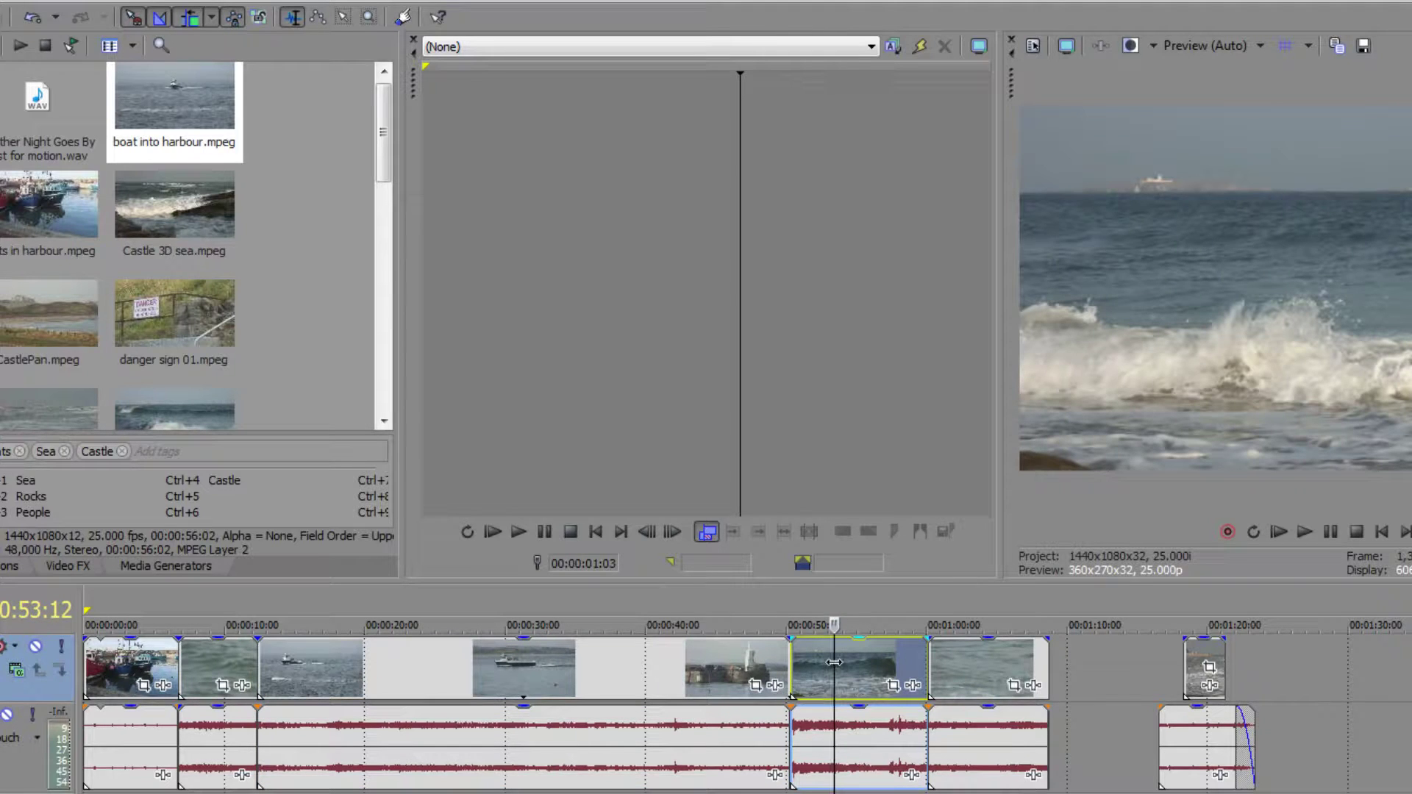